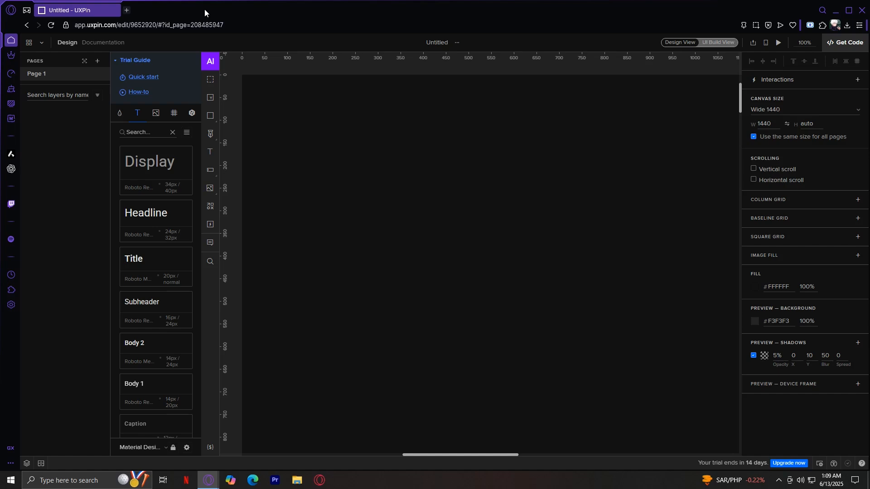
{"action": "left_click", "coordinate": [119, 115]}
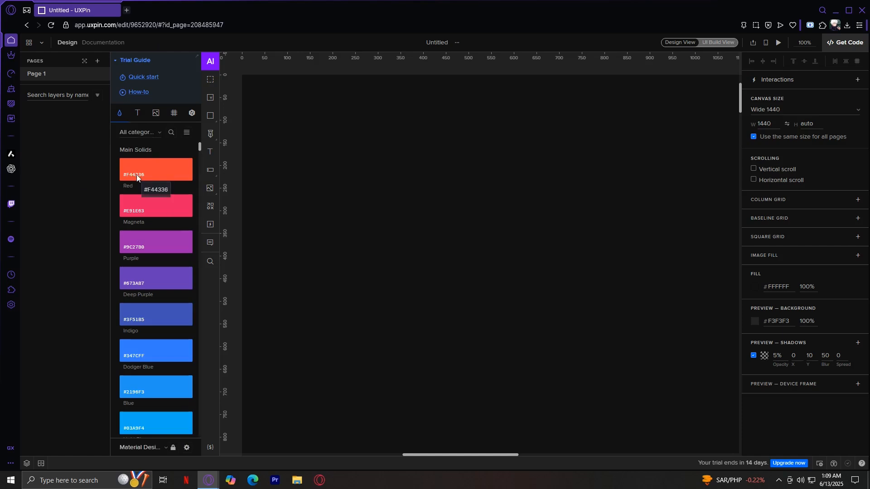
{"action": "scroll", "coordinate": [150, 224], "scroll_direction": "down", "scroll_amount": 4}
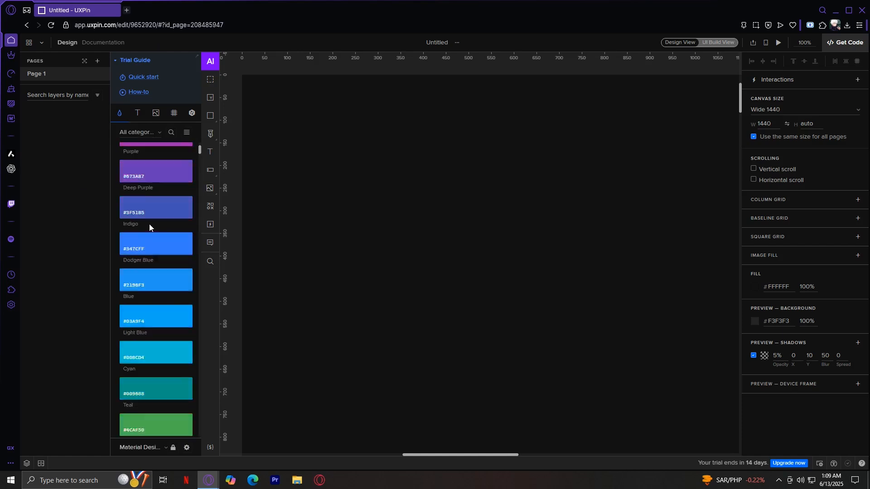
{"action": "scroll", "coordinate": [145, 216], "scroll_direction": "up", "scroll_amount": 4}
Step: Add a Display text style element to the canvas and change its text to "HELLO"
{"action": "left_click", "coordinate": [138, 113]}
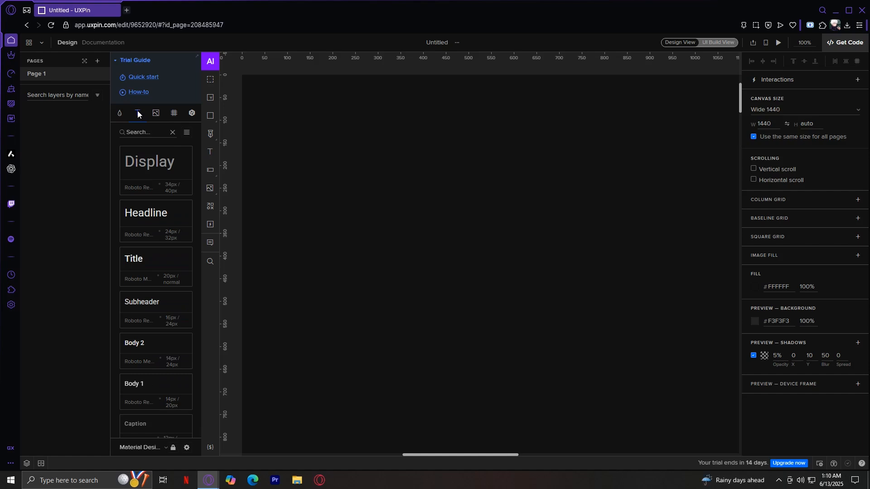
{"action": "left_click", "coordinate": [145, 162]}
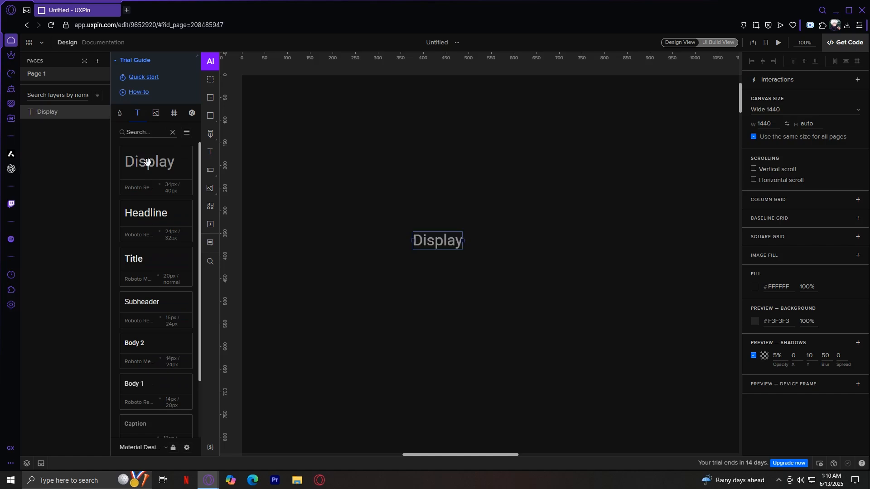
{"action": "double_click", "coordinate": [442, 240]}
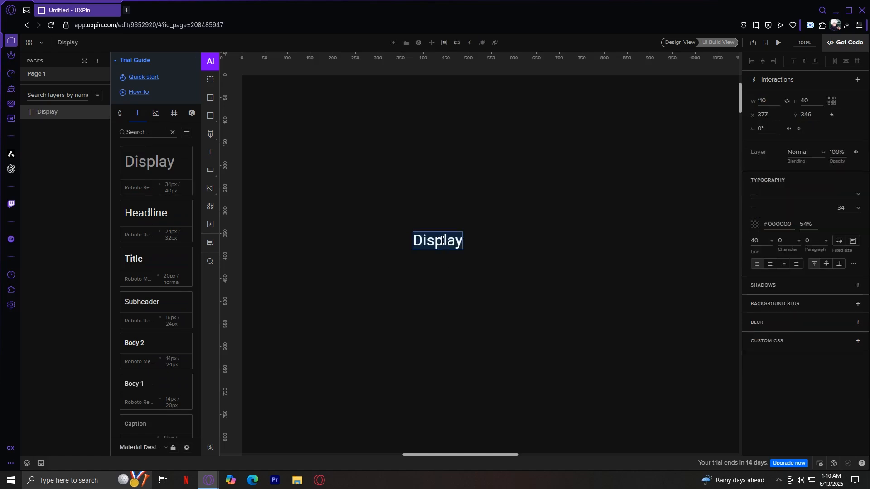
{"action": "left_click", "coordinate": [442, 240]}
{"action": "double_click", "coordinate": [442, 240]}
{"action": "type", "text": "HELLO"}
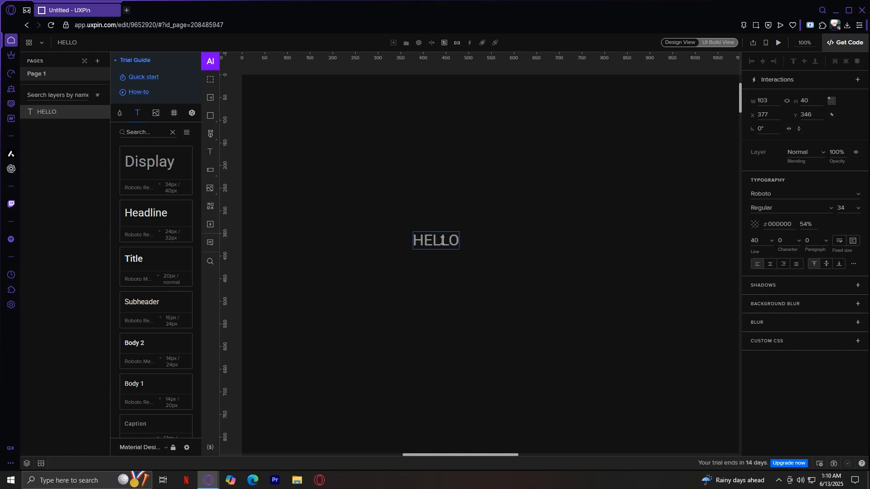
{"action": "key", "text": "Return"}
{"action": "key", "text": "BackSpace"}
Step: Add the shipping truck icon, enlarge it to about 448 × 237 px and place it above the HELLO text
{"action": "left_click", "coordinate": [156, 113]}
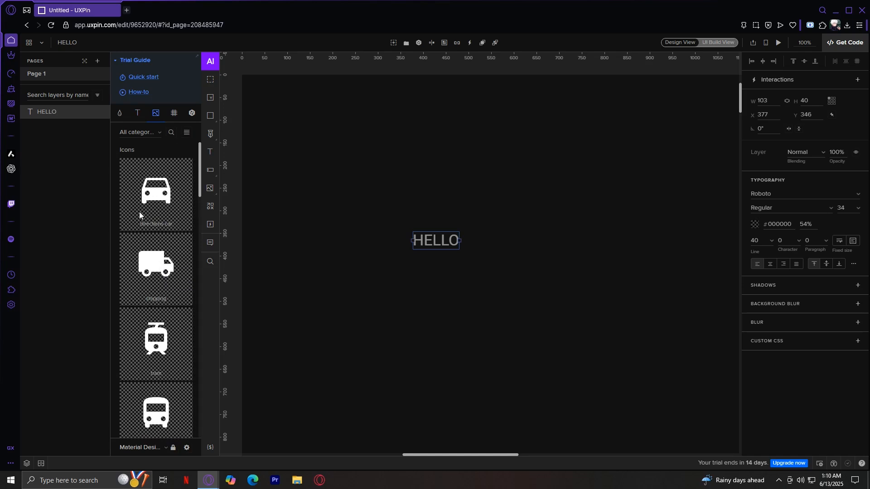
{"action": "scroll", "coordinate": [157, 206], "scroll_direction": "down", "scroll_amount": 10}
{"action": "scroll", "coordinate": [157, 206], "scroll_direction": "down", "scroll_amount": 10}
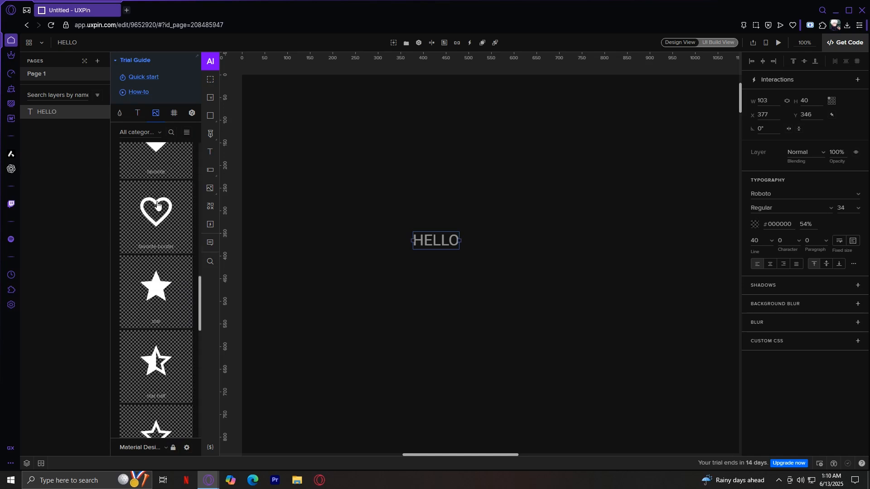
{"action": "scroll", "coordinate": [157, 217], "scroll_direction": "up", "scroll_amount": 20}
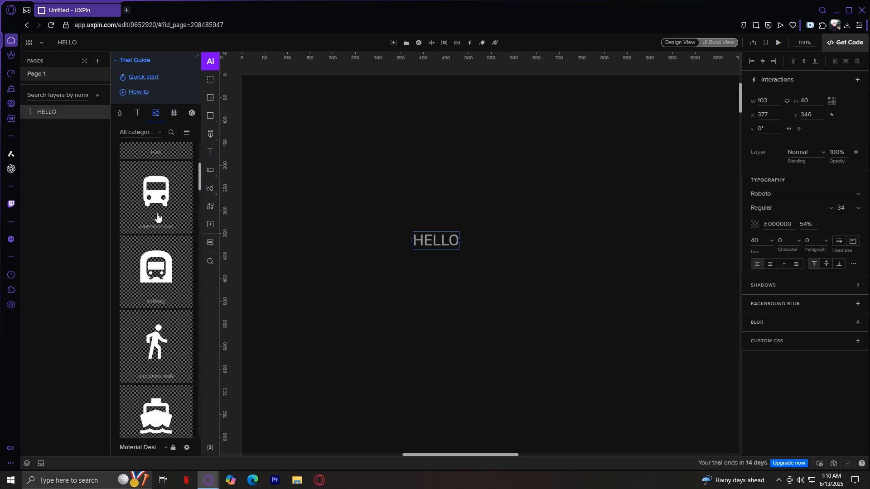
{"action": "left_click", "coordinate": [173, 253]}
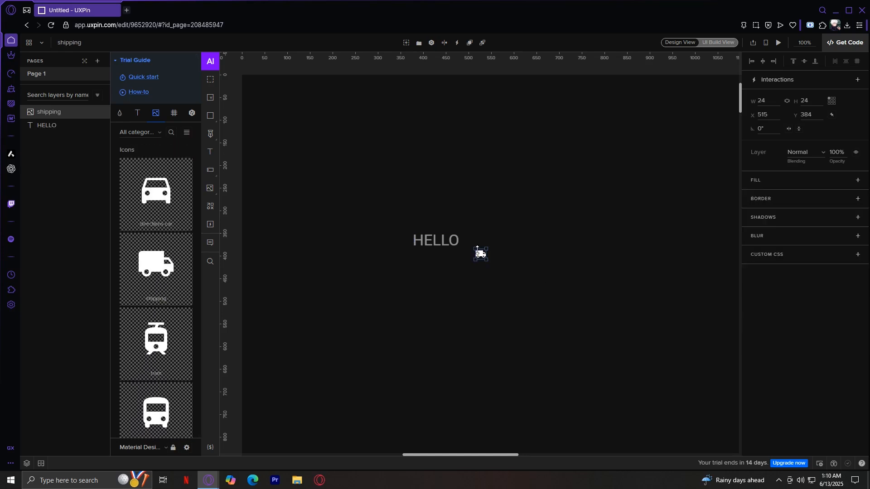
{"action": "left_click_drag", "start_coordinate": [487, 261], "coordinate": [679, 357]}
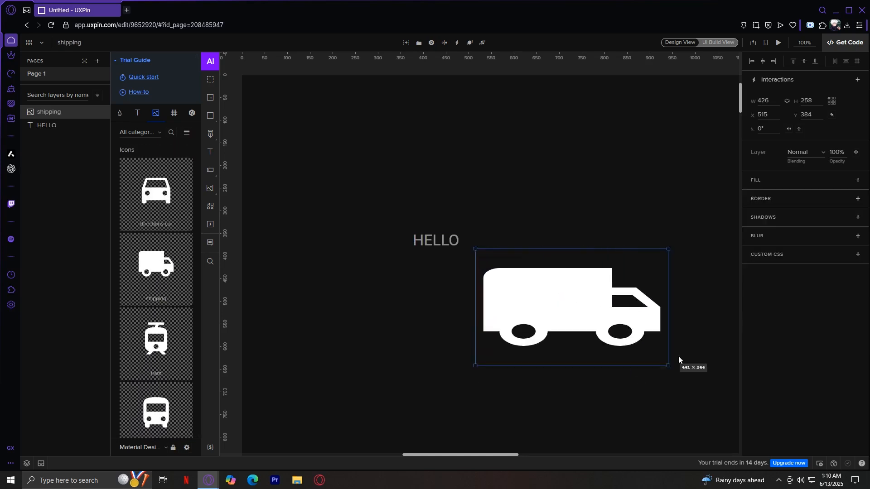
{"action": "left_click_drag", "start_coordinate": [603, 308], "coordinate": [447, 174]}
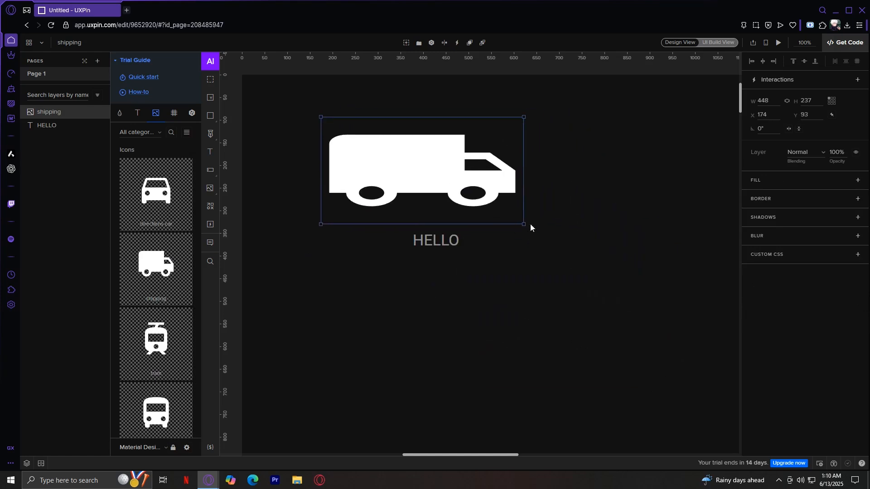
Step: Swap the truck for the directions car icon and move it below the HELLO text
{"action": "left_click", "coordinate": [157, 199]}
{"action": "left_click_drag", "start_coordinate": [442, 192], "coordinate": [493, 317]}
Step: Add another shipping icon, enlarged to about 367 × 284 px, up and to the right of the HELLO text
{"action": "left_click", "coordinate": [379, 194]}
{"action": "left_click", "coordinate": [170, 244]}
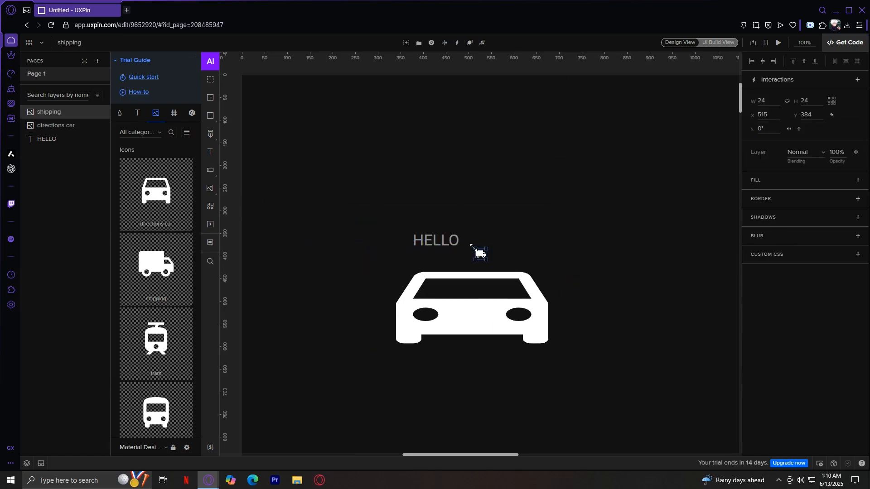
{"action": "left_click_drag", "start_coordinate": [366, 179], "coordinate": [541, 170]}
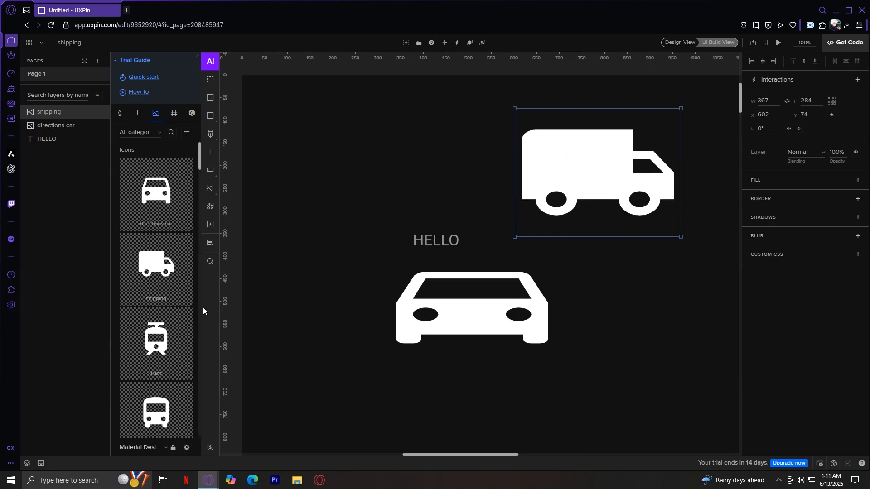
Step: Swap the shipping icon for the directions walk icon, and that one for the directions bike icon
{"action": "scroll", "coordinate": [181, 308], "scroll_direction": "down", "scroll_amount": 4}
{"action": "scroll", "coordinate": [171, 308], "scroll_direction": "down", "scroll_amount": 4}
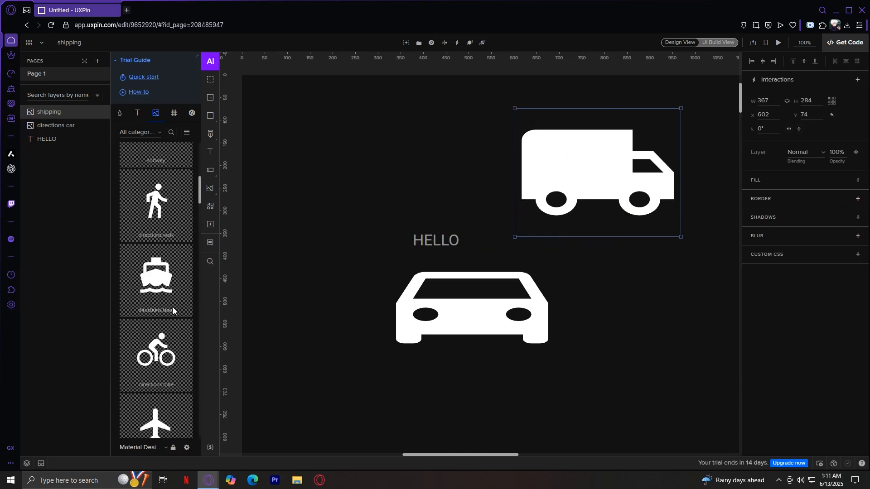
{"action": "left_click", "coordinate": [165, 206]}
{"action": "left_click", "coordinate": [606, 176]}
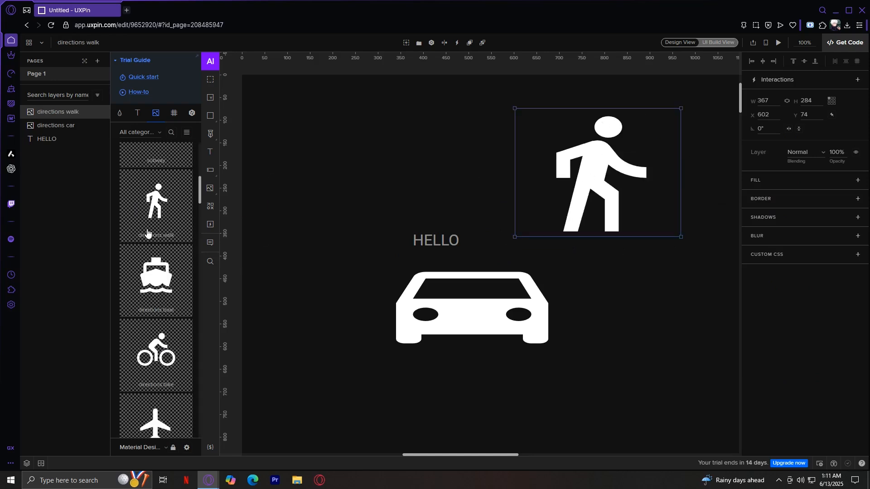
{"action": "scroll", "coordinate": [157, 209], "scroll_direction": "down", "scroll_amount": 3}
{"action": "left_click", "coordinate": [158, 209]}
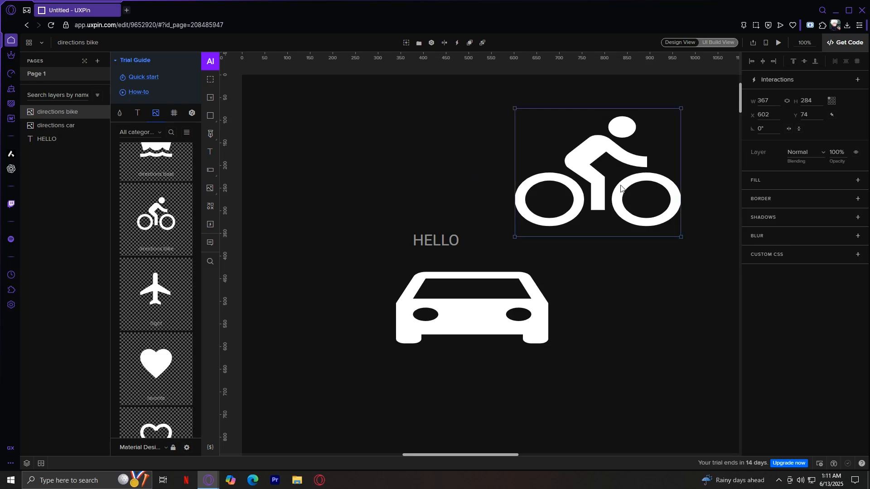
Step: Arrange the bike, the HELLO text and the car in one row near the canvas's upper edge, with HELLO in the middle
{"action": "left_click", "coordinate": [174, 114]}
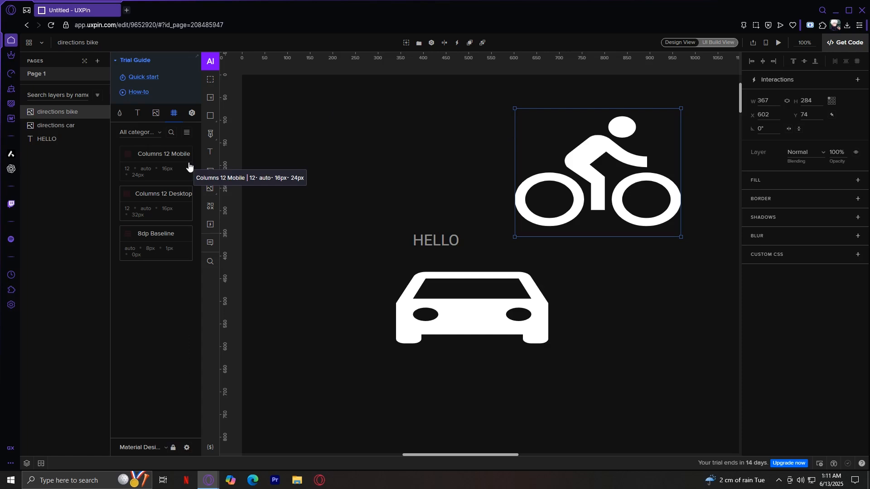
{"action": "left_click_drag", "start_coordinate": [538, 172], "coordinate": [329, 162]}
{"action": "left_click_drag", "start_coordinate": [457, 292], "coordinate": [589, 146]}
{"action": "left_click_drag", "start_coordinate": [434, 241], "coordinate": [487, 158]}
{"action": "left_click", "coordinate": [515, 274]}
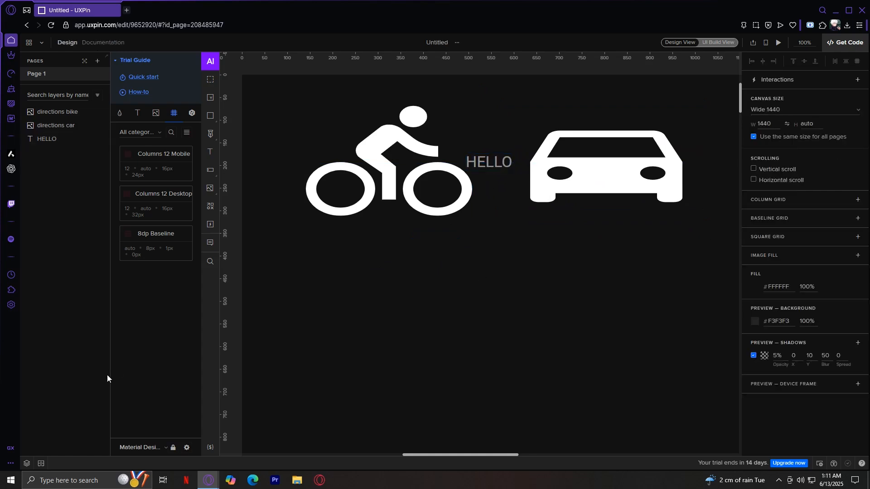
Step: Add the Dark statusbar component, widen it to about 707 px and place it centred beneath the row of icons
{"action": "left_click", "coordinate": [192, 114]}
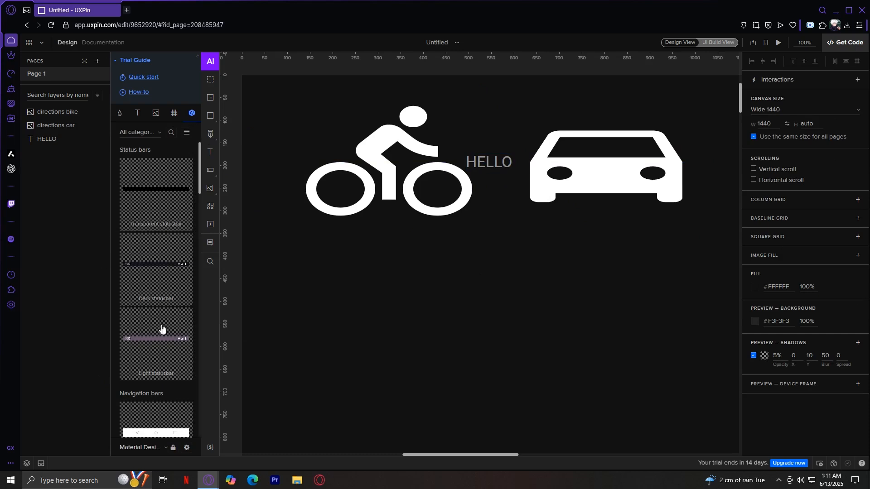
{"action": "left_click", "coordinate": [156, 267]}
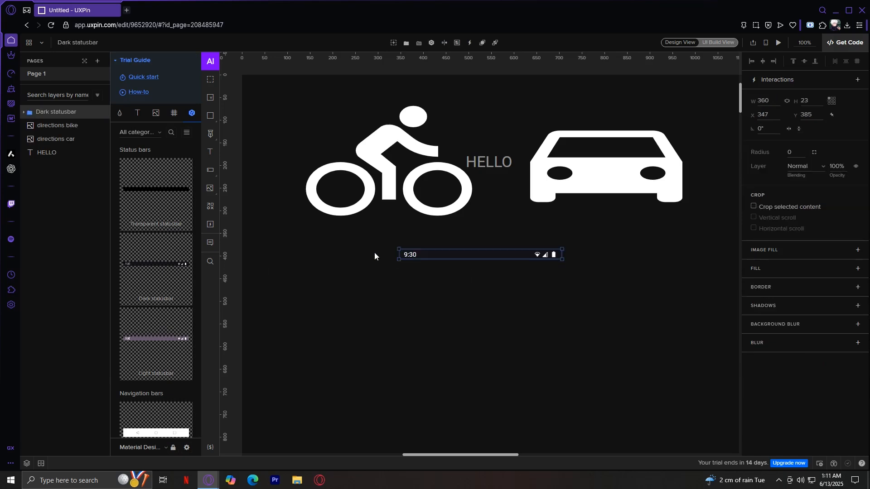
{"action": "left_click_drag", "start_coordinate": [399, 259], "coordinate": [245, 259]}
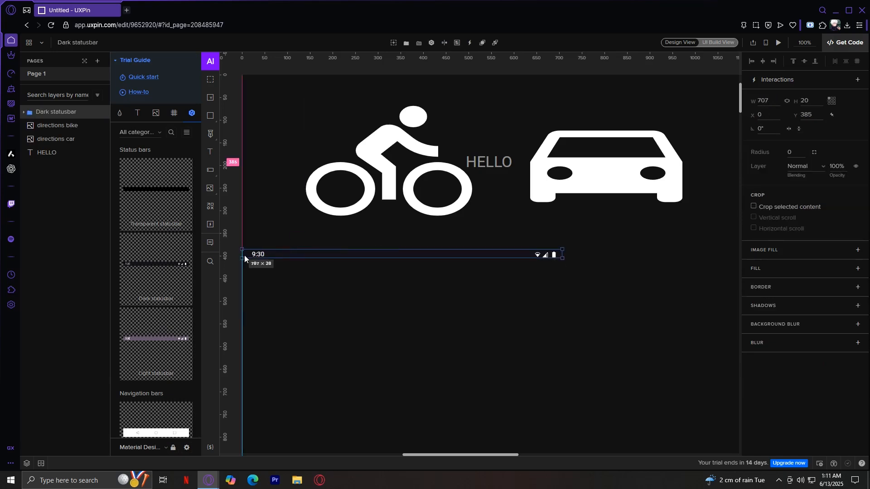
{"action": "left_click_drag", "start_coordinate": [301, 254], "coordinate": [383, 257]}
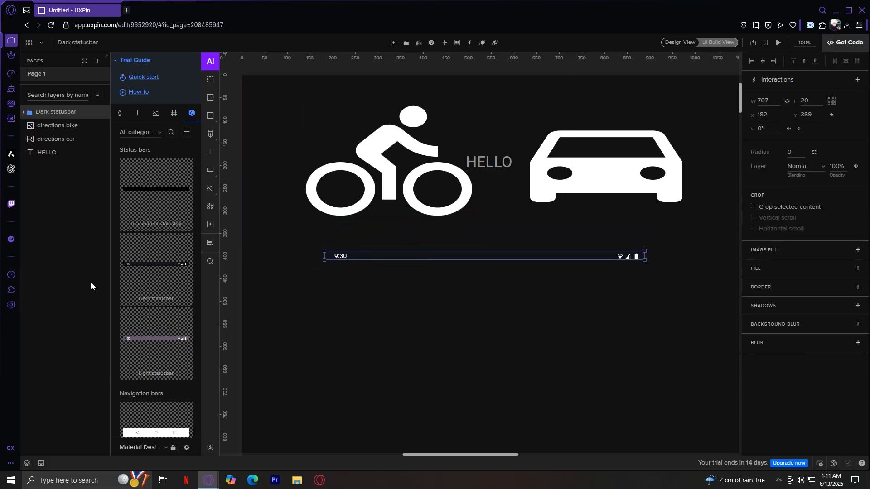
Step: Add the Navbar #2 component and move it near the canvas's lower edge, at about X 335, Y 726
{"action": "scroll", "coordinate": [168, 322], "scroll_direction": "down", "scroll_amount": 5}
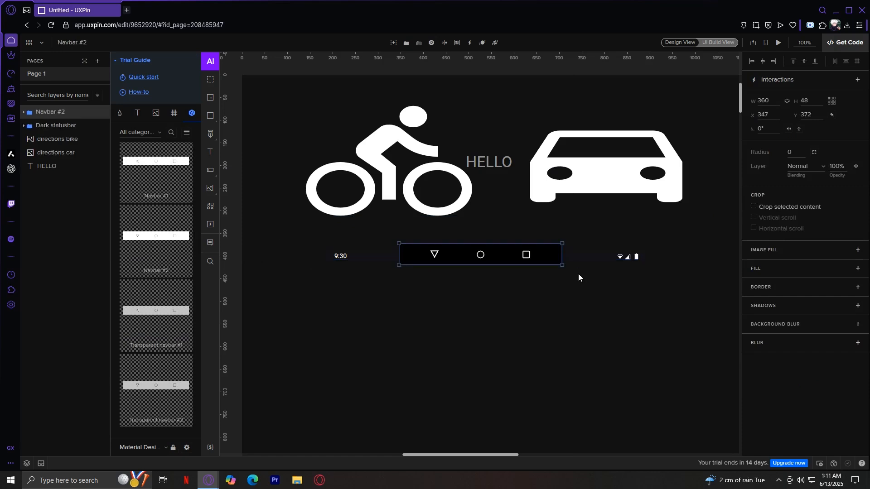
{"action": "left_click_drag", "start_coordinate": [479, 257], "coordinate": [474, 416]}
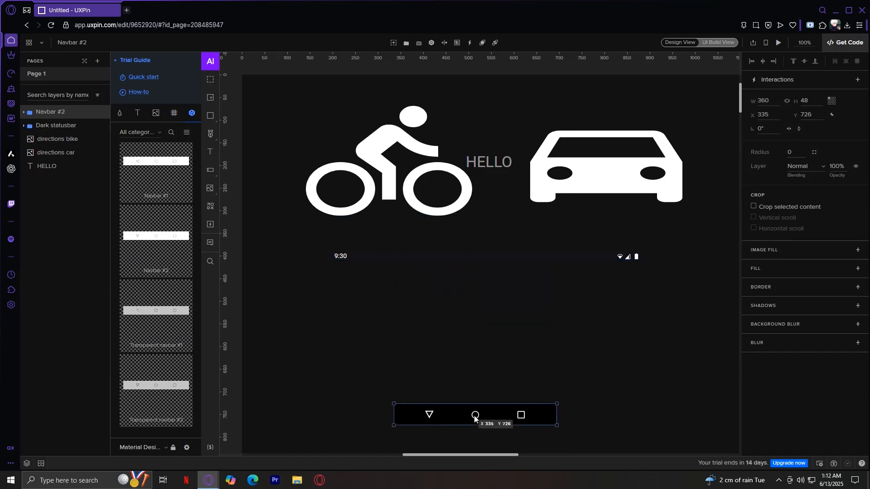
Step: Add the Keyboard light component and align it directly on top of the navigation bar
{"action": "scroll", "coordinate": [160, 385], "scroll_direction": "down", "scroll_amount": 3}
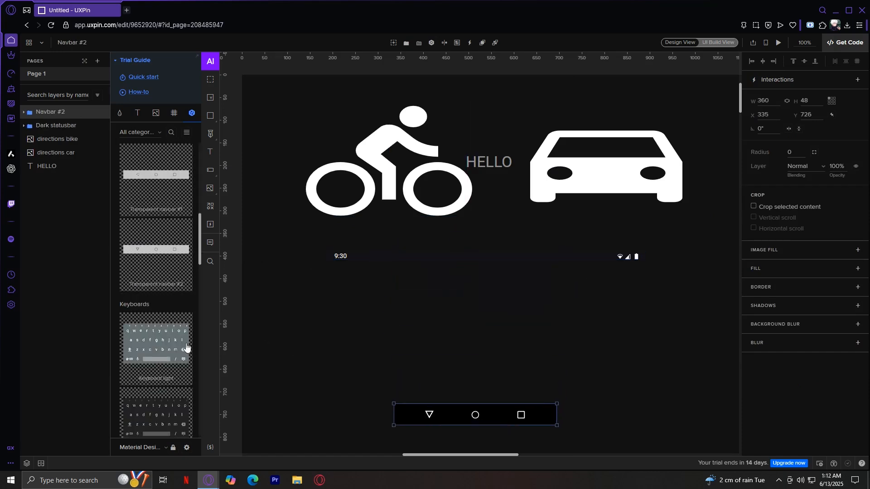
{"action": "scroll", "coordinate": [172, 326], "scroll_direction": "down", "scroll_amount": 2}
{"action": "left_click", "coordinate": [145, 267]}
{"action": "left_click_drag", "start_coordinate": [503, 285], "coordinate": [497, 374]}
{"action": "left_click", "coordinate": [603, 334]}
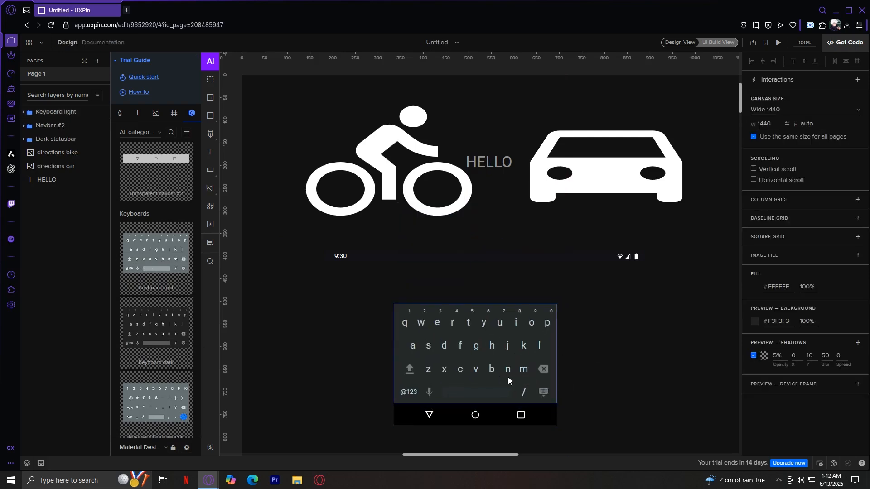
Step: Narrow the status bar to 360 px so both ends line up with the keyboard's sides
{"action": "left_click_drag", "start_coordinate": [483, 257], "coordinate": [510, 256]}
{"action": "left_click_drag", "start_coordinate": [673, 257], "coordinate": [557, 259]}
{"action": "left_click_drag", "start_coordinate": [350, 261], "coordinate": [393, 262]}
Step: Delete the bike icon, the car icon and the HELLO text from the canvas
{"action": "left_click_drag", "start_coordinate": [447, 188], "coordinate": [403, 195]}
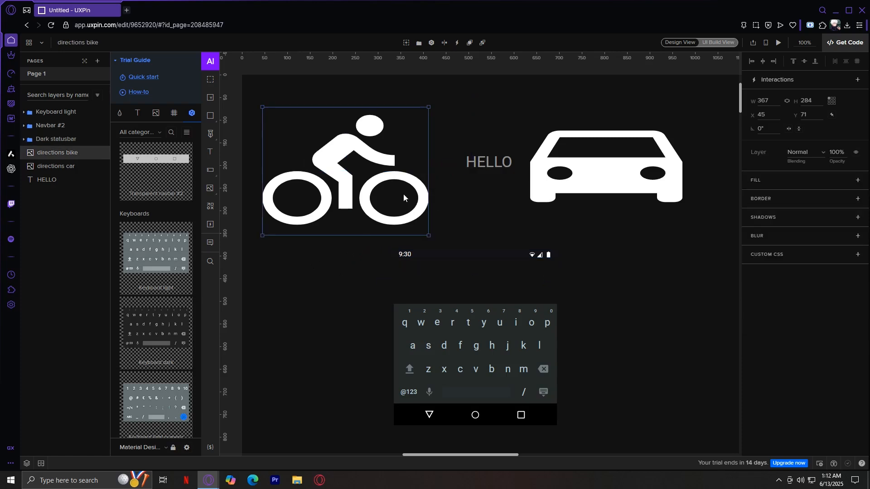
{"action": "key", "text": "Delete"}
{"action": "left_click", "coordinate": [538, 148]}
{"action": "key", "text": "Delete"}
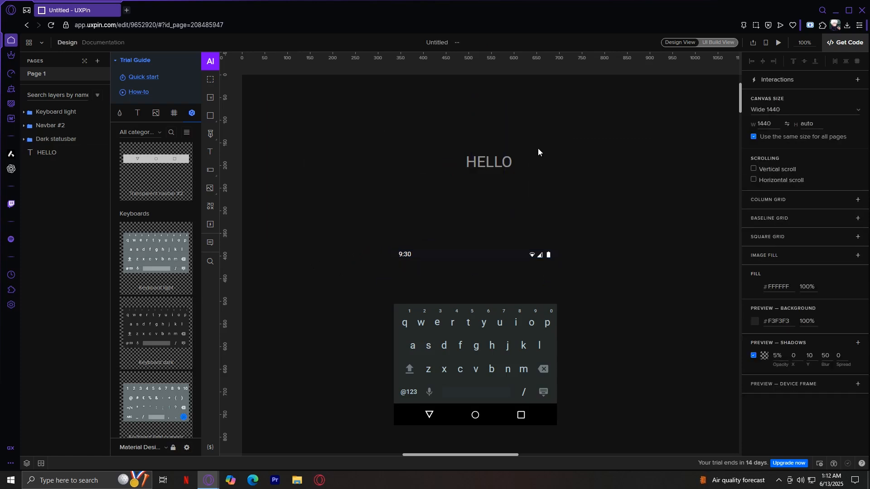
{"action": "left_click", "coordinate": [506, 161]}
{"action": "key", "text": "Delete"}
Step: Move the status bar straight up to about Y 113, keeping it aligned with the keyboard
{"action": "scroll", "coordinate": [158, 328], "scroll_direction": "down", "scroll_amount": 8}
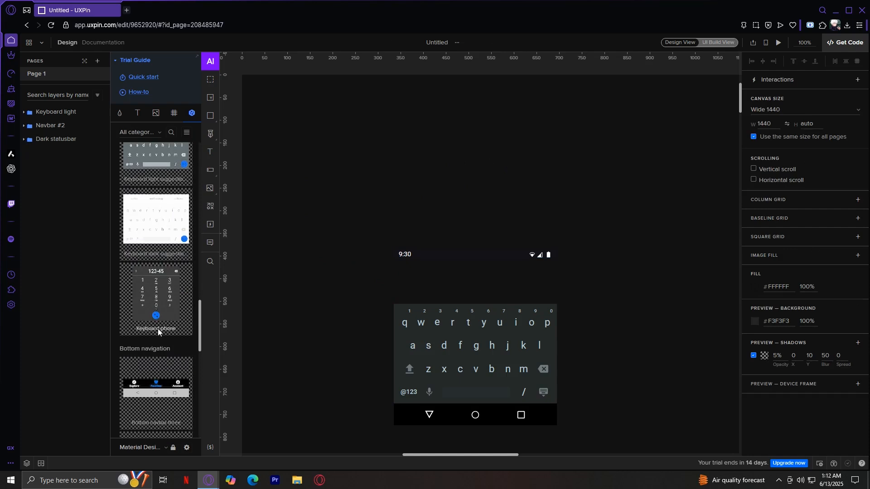
{"action": "scroll", "coordinate": [168, 301], "scroll_direction": "down", "scroll_amount": 3}
{"action": "left_click_drag", "start_coordinate": [475, 253], "coordinate": [475, 130]}
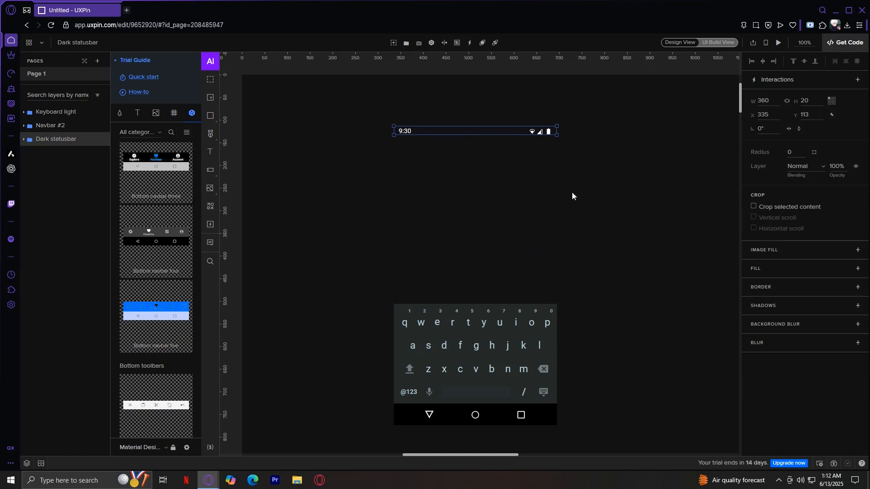
Step: Add the Toolbar shelf expand song list and align it directly above the keyboard
{"action": "scroll", "coordinate": [158, 292], "scroll_direction": "down", "scroll_amount": 5}
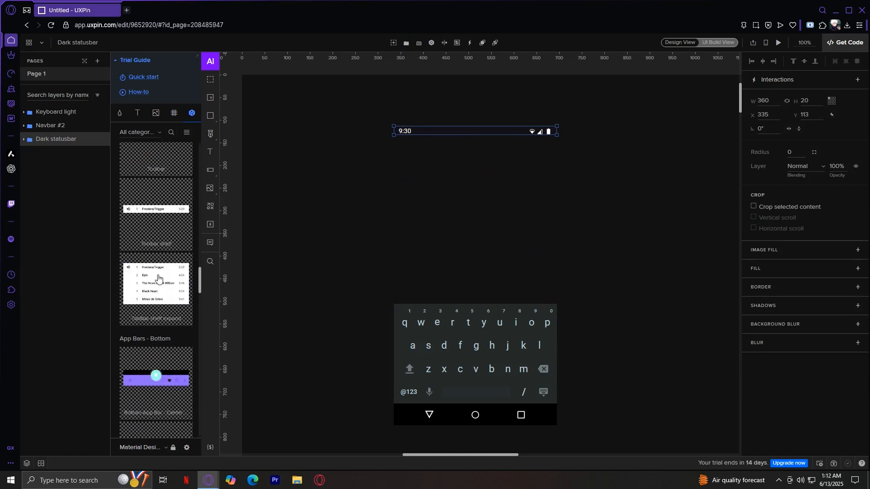
{"action": "left_click", "coordinate": [158, 292]}
{"action": "left_click_drag", "start_coordinate": [484, 251], "coordinate": [484, 252]}
Step: Add the Top App Bar Extended - Surface component and align it directly above the song list, at about X 335, Y 128
{"action": "scroll", "coordinate": [154, 272], "scroll_direction": "down", "scroll_amount": 6}
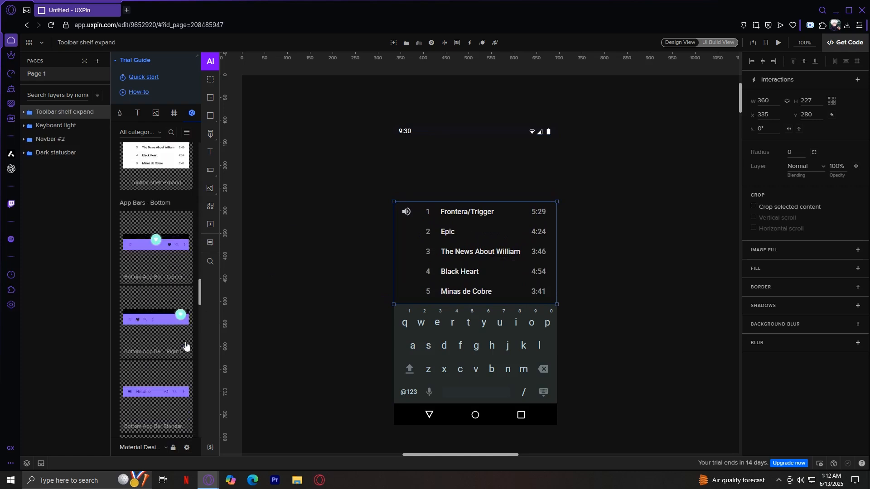
{"action": "left_click", "coordinate": [159, 338]}
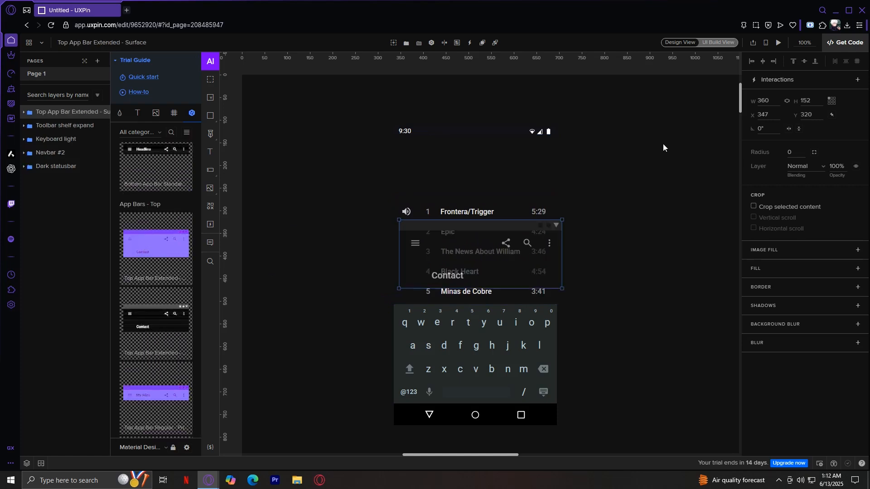
{"action": "left_click_drag", "start_coordinate": [507, 264], "coordinate": [507, 183]}
{"action": "left_click_drag", "start_coordinate": [453, 130], "coordinate": [467, 137]}
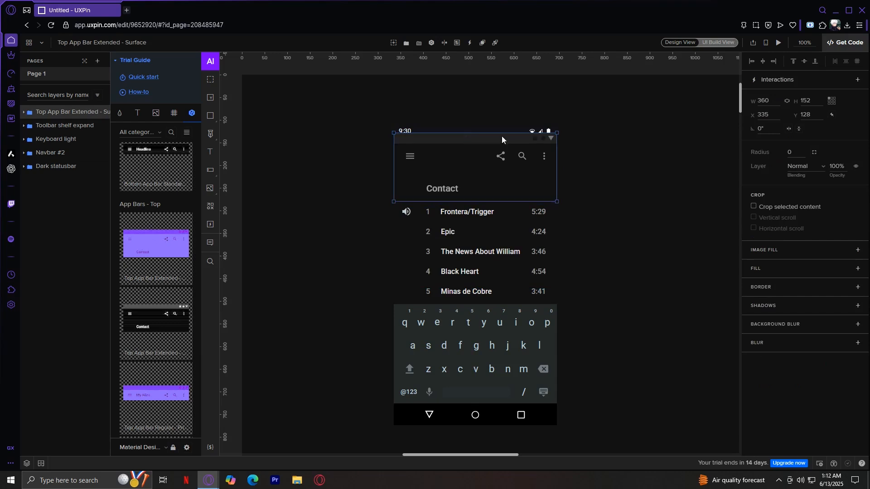
Step: Draw a frame about 149 × 238 beside the phone mockup and place it at about X 94, Y 123
{"action": "left_click", "coordinate": [617, 150]}
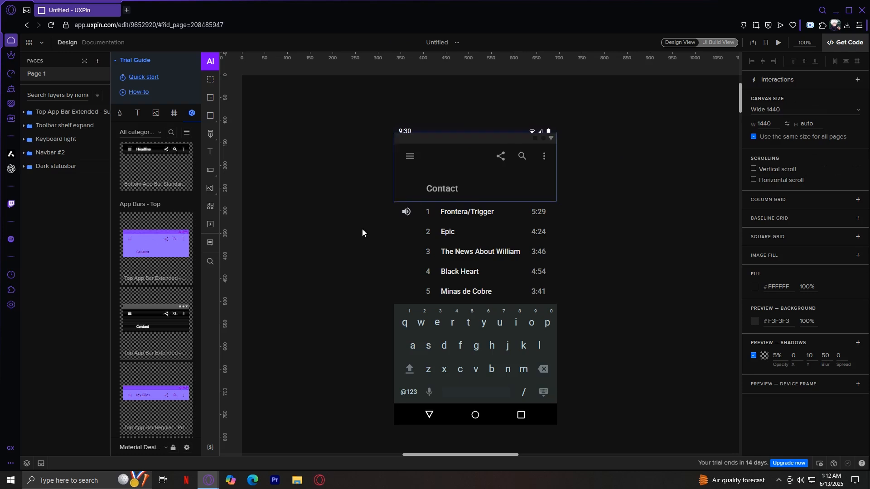
{"action": "scroll", "coordinate": [151, 305], "scroll_direction": "down", "scroll_amount": 15}
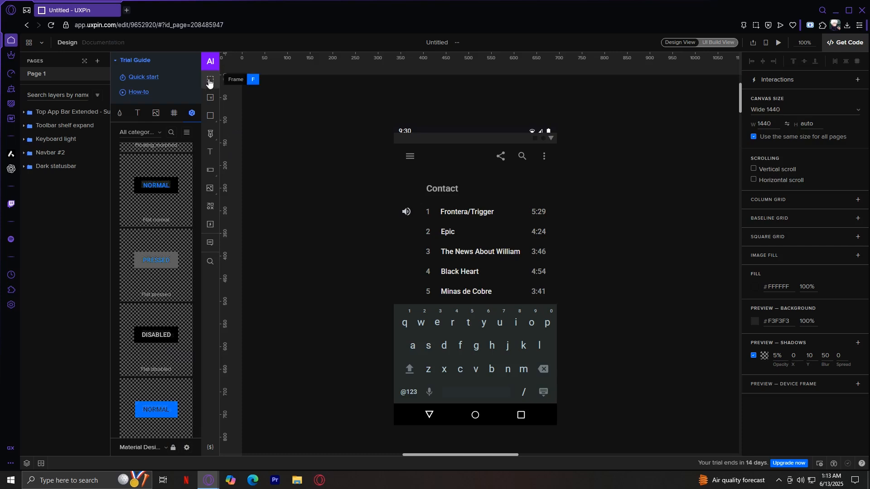
{"action": "left_click_drag", "start_coordinate": [291, 145], "coordinate": [358, 253]}
{"action": "mouse_move", "coordinate": [320, 175]}
{"action": "left_mouse_down"}
{"action": "mouse_move", "coordinate": [321, 127]}
{"action": "mouse_move", "coordinate": [314, 161]}
{"action": "left_mouse_up"}
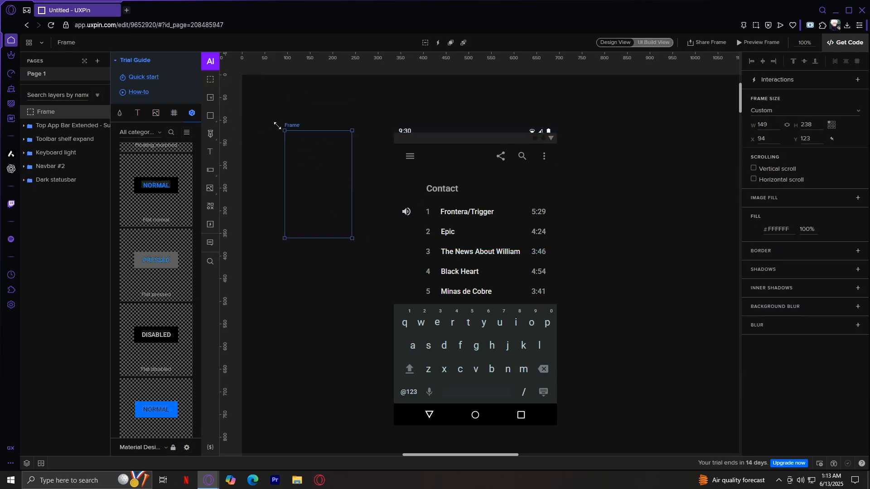
Step: Draw a second frame about 167 × 224 below the first one and place it at about X 108, Y 430
{"action": "left_click", "coordinate": [212, 84]}
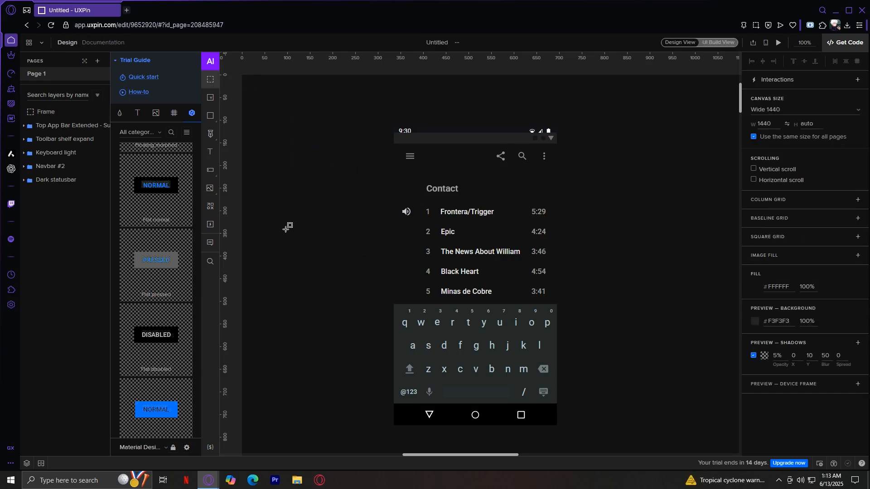
{"action": "left_click_drag", "start_coordinate": [290, 233], "coordinate": [361, 331]}
{"action": "left_click_drag", "start_coordinate": [335, 296], "coordinate": [336, 322]}
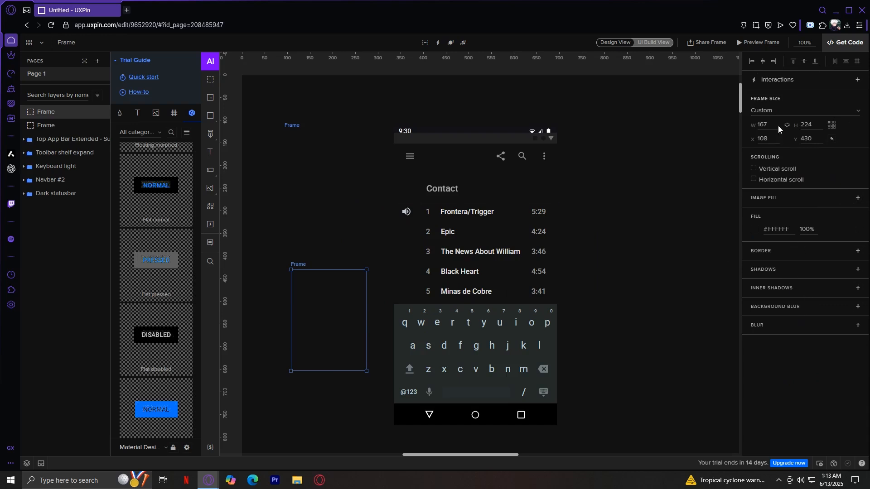
Step: Fill the lower frame with red and the upper frame with blue #48A3B5
{"action": "left_click", "coordinate": [755, 230]}
{"action": "left_click_drag", "start_coordinate": [704, 190], "coordinate": [719, 166]}
{"action": "left_click", "coordinate": [298, 195]}
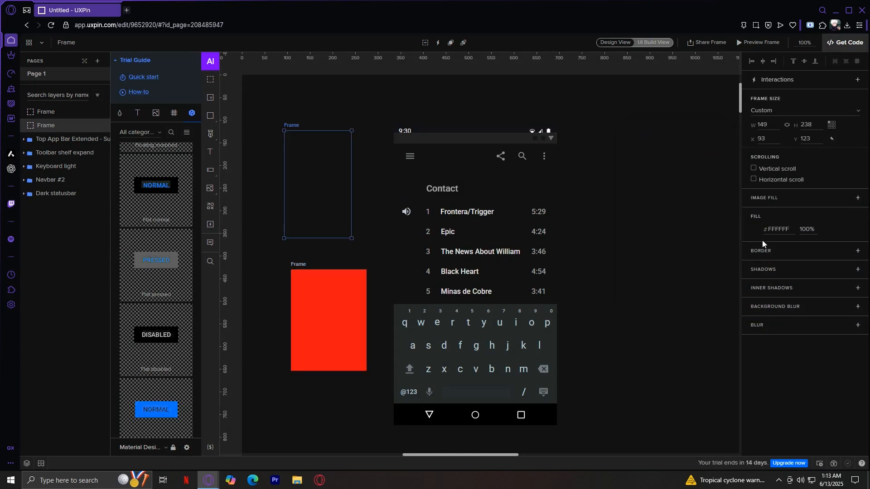
{"action": "left_click", "coordinate": [754, 230]}
{"action": "left_click", "coordinate": [679, 247]}
Step: Move the blue frame over the app bar and song list and resize it to 360 × 379 at X 335, Y 128
{"action": "left_click", "coordinate": [329, 178]}
{"action": "left_click_drag", "start_coordinate": [329, 177], "coordinate": [424, 145]}
{"action": "left_click_drag", "start_coordinate": [461, 240], "coordinate": [557, 304]}
{"action": "left_click_drag", "start_coordinate": [490, 133], "coordinate": [489, 135]}
{"action": "mouse_move", "coordinate": [491, 129]}
{"action": "left_mouse_down"}
{"action": "mouse_move", "coordinate": [491, 121]}
{"action": "mouse_move", "coordinate": [489, 129]}
{"action": "left_mouse_up"}
{"action": "left_click", "coordinate": [476, 138]}
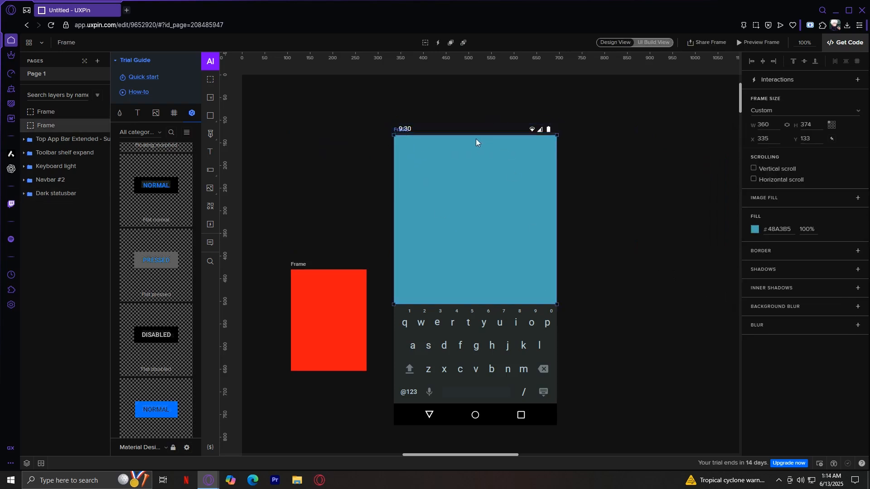
{"action": "left_click_drag", "start_coordinate": [395, 134], "coordinate": [394, 132]}
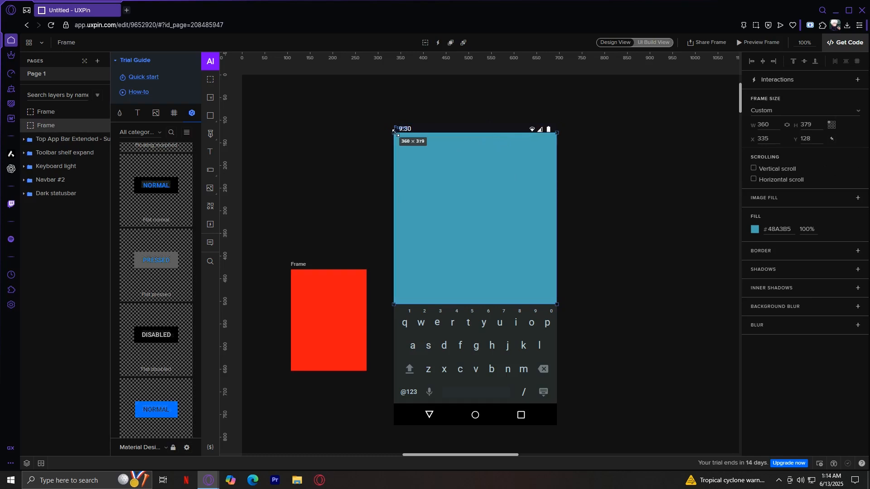
{"action": "left_click", "coordinate": [666, 142]}
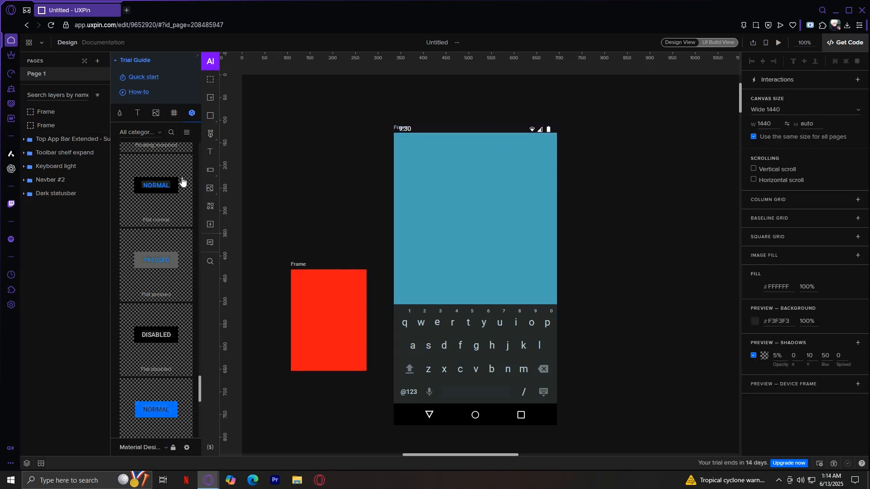
Step: Draw a box about 248 × 115 and move it inside the blue frame, to about X 63, Y 135
{"action": "left_click", "coordinate": [211, 98]}
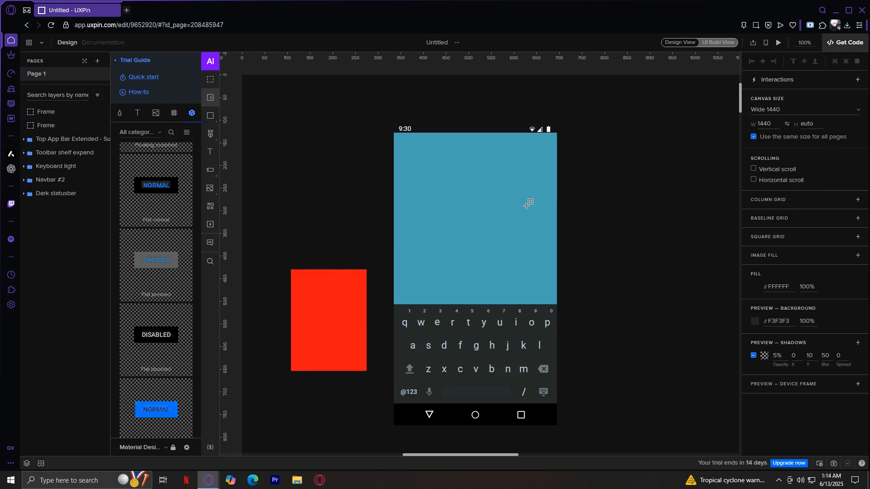
{"action": "left_click_drag", "start_coordinate": [586, 183], "coordinate": [696, 234]}
{"action": "mouse_move", "coordinate": [633, 208]}
{"action": "left_mouse_down"}
{"action": "mouse_move", "coordinate": [425, 227]}
{"action": "mouse_move", "coordinate": [461, 213]}
{"action": "mouse_move", "coordinate": [431, 199]}
{"action": "mouse_move", "coordinate": [429, 163]}
{"action": "mouse_move", "coordinate": [402, 163]}
{"action": "mouse_move", "coordinate": [456, 235]}
{"action": "mouse_move", "coordinate": [458, 225]}
{"action": "left_mouse_up"}
{"action": "left_click", "coordinate": [445, 178]}
{"action": "left_click", "coordinate": [453, 224]}
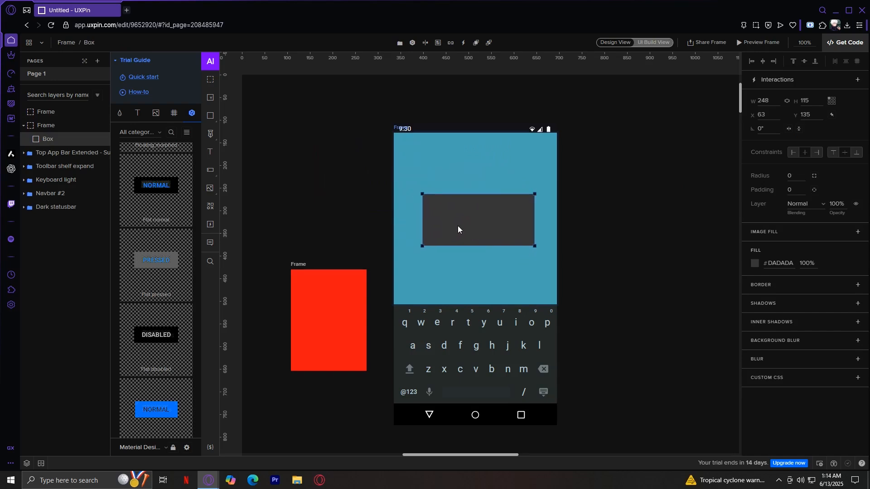
Step: Draw a freeform Pen tool path of curved and straight segments in the empty area beside the phone mockup
{"action": "left_click", "coordinate": [210, 134]}
{"action": "left_click_drag", "start_coordinate": [363, 157], "coordinate": [382, 233]}
{"action": "left_click_drag", "start_coordinate": [503, 194], "coordinate": [419, 196]}
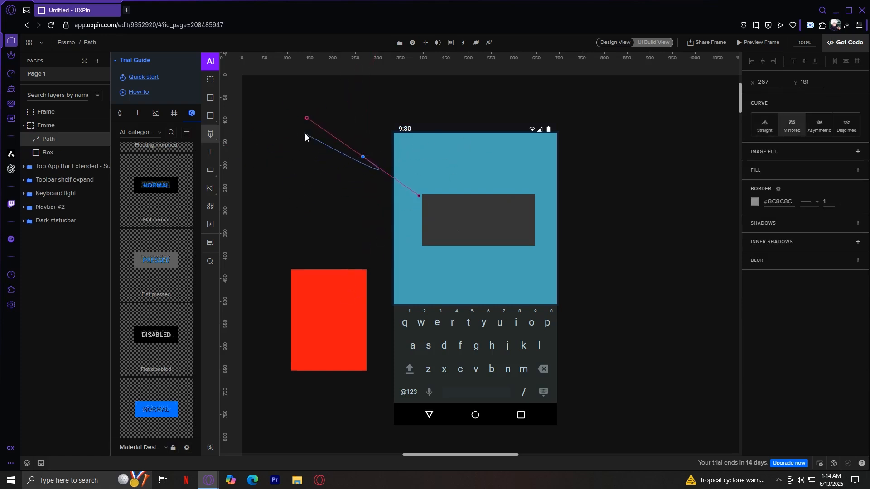
{"action": "left_click", "coordinate": [303, 132]}
{"action": "left_click_drag", "start_coordinate": [302, 149], "coordinate": [409, 222]}
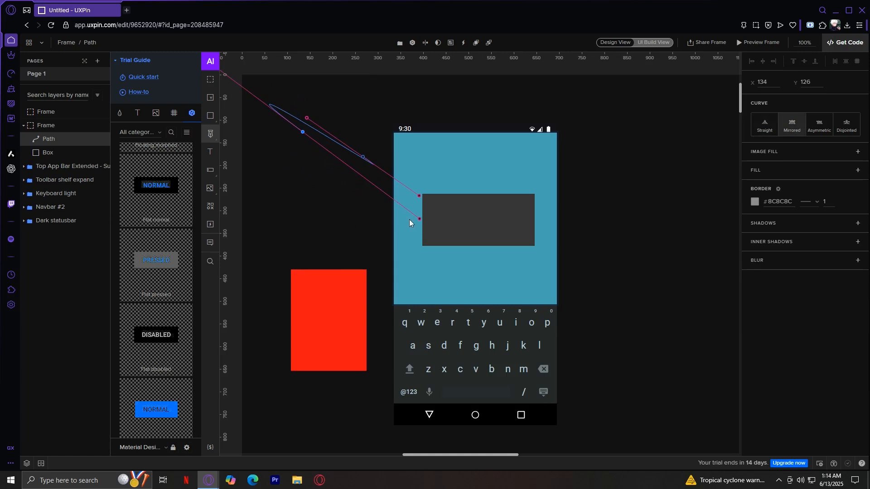
{"action": "left_click", "coordinate": [287, 141]}
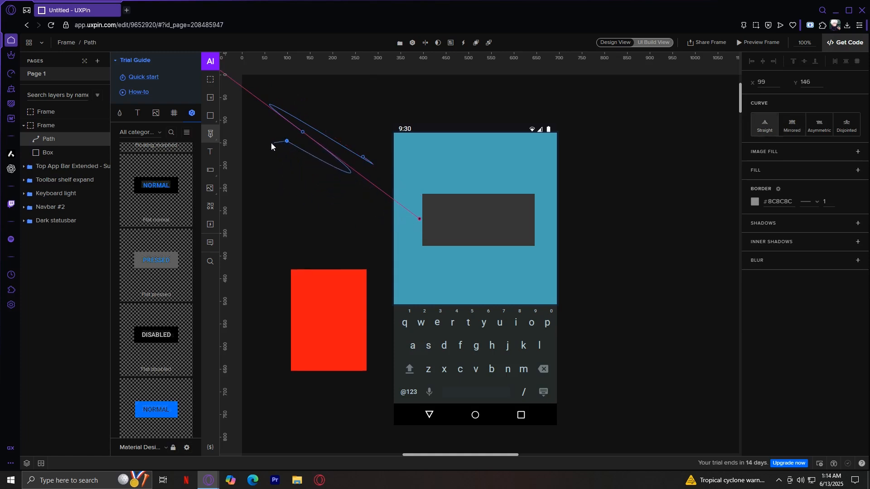
{"action": "left_click_drag", "start_coordinate": [263, 150], "coordinate": [256, 96]}
{"action": "left_click_drag", "start_coordinate": [335, 217], "coordinate": [342, 143]}
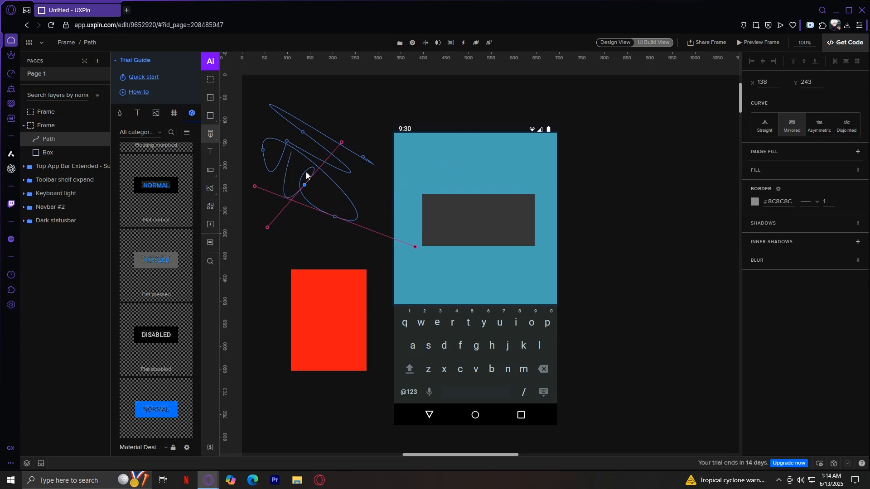
{"action": "left_click_drag", "start_coordinate": [368, 253], "coordinate": [226, 289]}
{"action": "left_click", "coordinate": [282, 248]}
{"action": "left_click", "coordinate": [267, 307]}
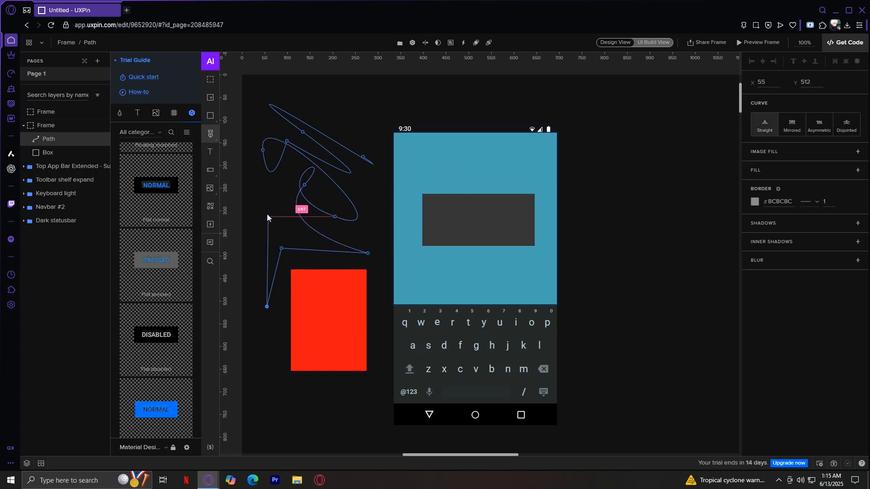
{"action": "left_click_drag", "start_coordinate": [266, 208], "coordinate": [239, 297]}
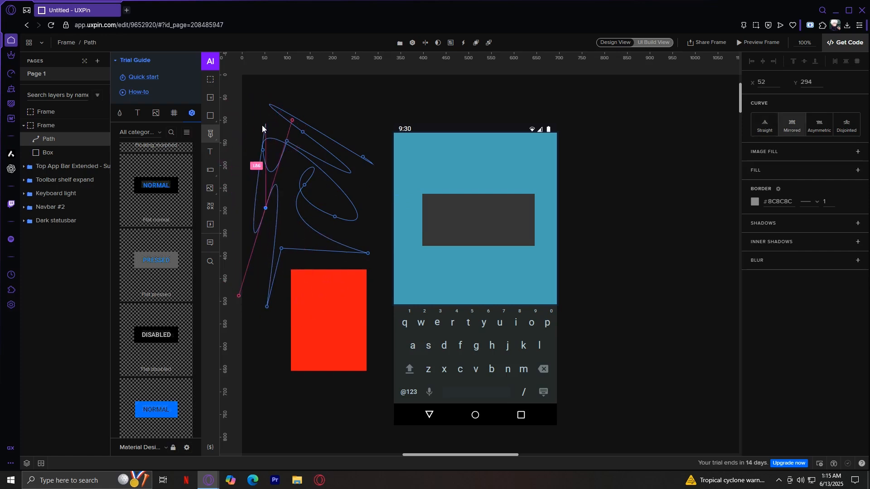
Step: Add a text box about 273 × 29 reading HI and move it beside the blue frame, to about X 736, Y 157
{"action": "left_click", "coordinate": [209, 152]}
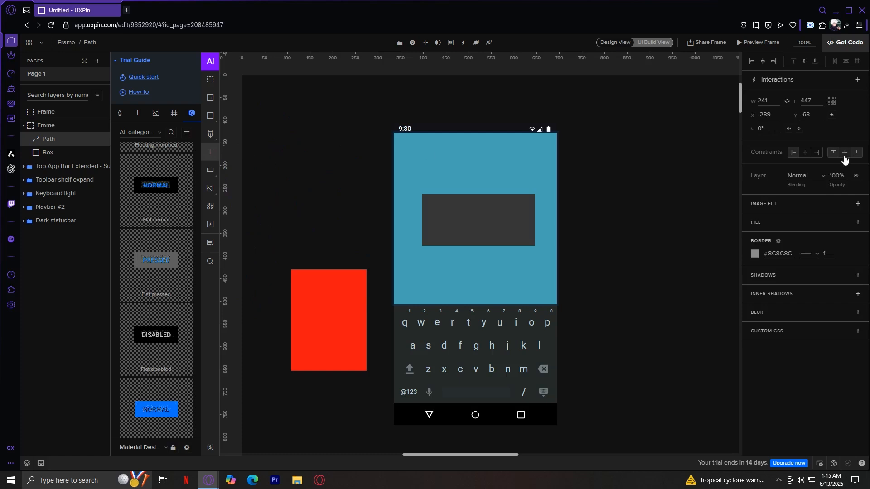
{"action": "left_click_drag", "start_coordinate": [433, 103], "coordinate": [557, 116]}
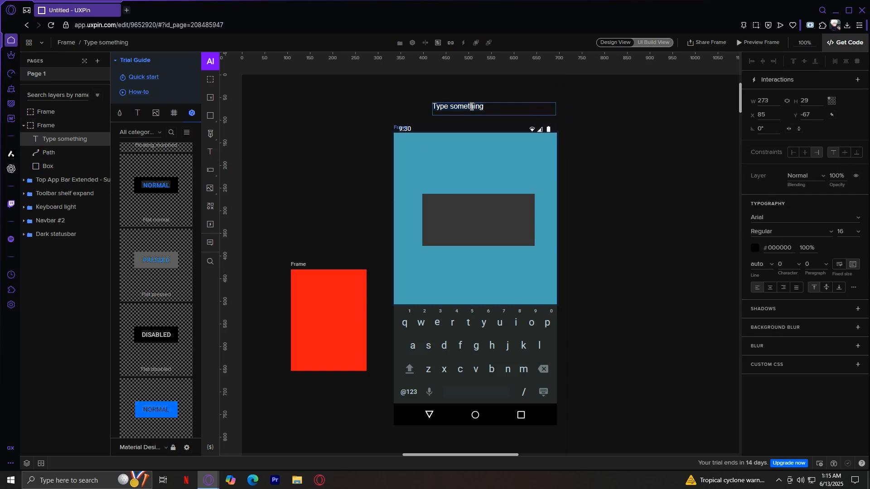
{"action": "type", "text": "HI"}
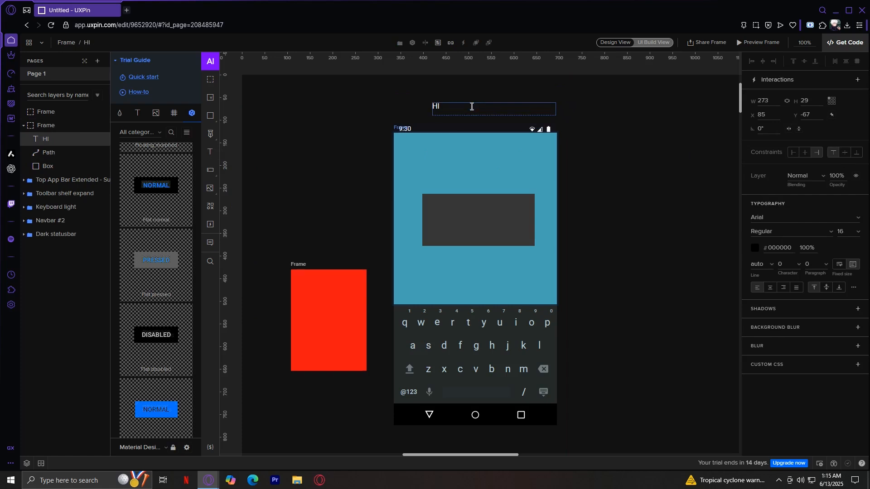
{"action": "left_click", "coordinate": [492, 98]}
{"action": "left_click_drag", "start_coordinate": [448, 109], "coordinate": [590, 153]}
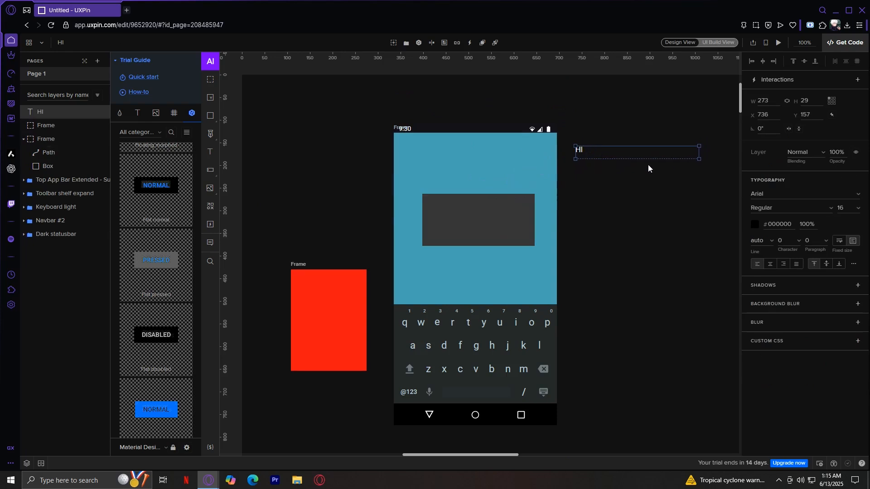
Step: Set the HI text colour to yellow #EDC913 and move the text to about X 780, Y 175
{"action": "left_click", "coordinate": [754, 224]}
{"action": "left_click", "coordinate": [718, 150]}
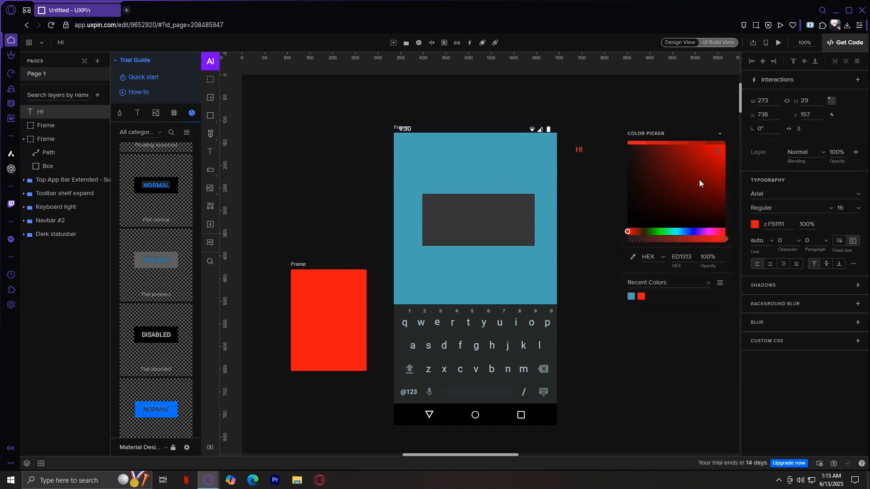
{"action": "mouse_move", "coordinate": [646, 232]}
{"action": "left_mouse_down"}
{"action": "mouse_move", "coordinate": [668, 235]}
{"action": "mouse_move", "coordinate": [641, 235]}
{"action": "left_mouse_up"}
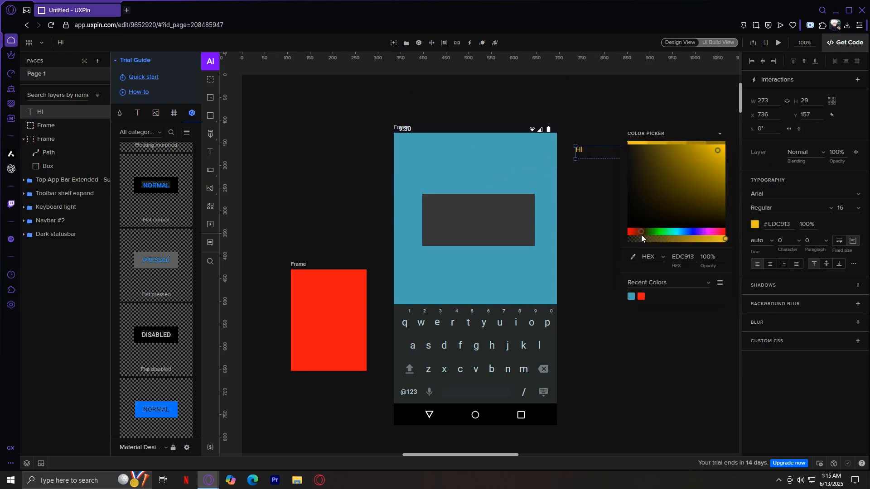
{"action": "left_click_drag", "start_coordinate": [582, 149], "coordinate": [602, 157]}
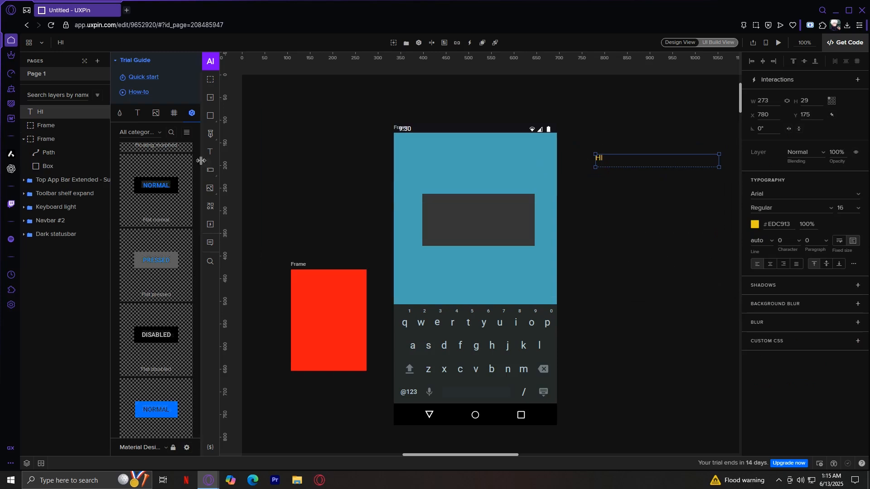
Step: Draw an input field about 544 × 143 and place it across the blue frame at about X 229, Y 208
{"action": "left_click", "coordinate": [208, 177]}
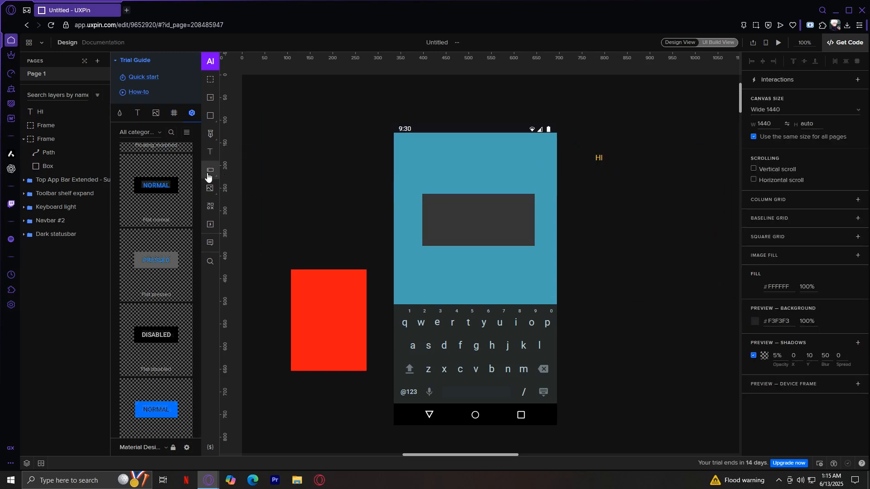
{"action": "mouse_move", "coordinate": [318, 114]}
{"action": "left_mouse_down"}
{"action": "mouse_move", "coordinate": [476, 181]}
{"action": "mouse_move", "coordinate": [564, 180]}
{"action": "left_mouse_up"}
{"action": "left_click_drag", "start_coordinate": [358, 136], "coordinate": [390, 198]}
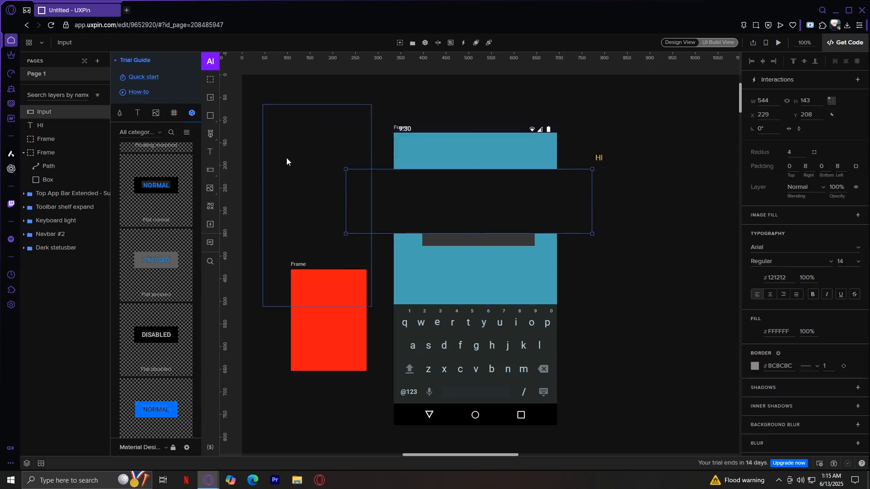
Step: Draw a hotspot about 97 × 81 over the input field and place a gear icon about 70 × 79 at the blue frame's upper edge
{"action": "left_click", "coordinate": [209, 225]}
{"action": "left_click_drag", "start_coordinate": [504, 191], "coordinate": [548, 227]}
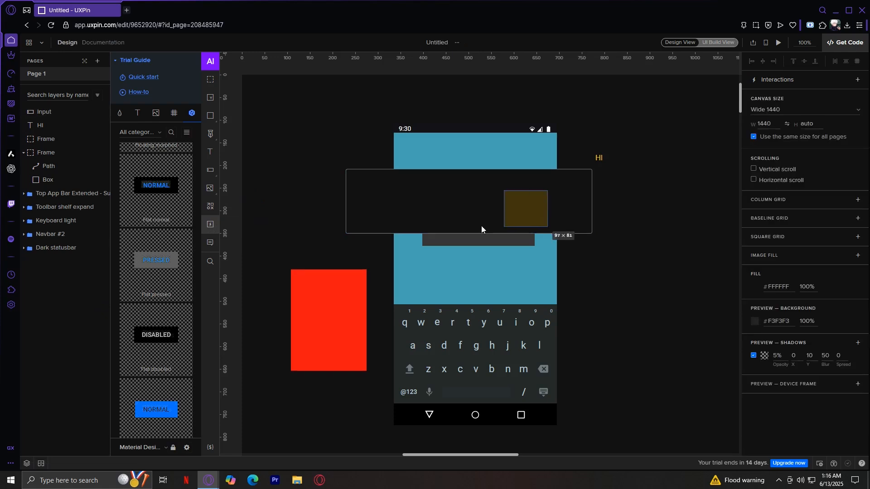
{"action": "left_click", "coordinate": [214, 209]}
{"action": "mouse_move", "coordinate": [453, 185]}
{"action": "left_mouse_down"}
{"action": "mouse_move", "coordinate": [483, 221]}
{"action": "mouse_move", "coordinate": [456, 212]}
{"action": "mouse_move", "coordinate": [415, 267]}
{"action": "mouse_move", "coordinate": [429, 138]}
{"action": "left_mouse_up"}
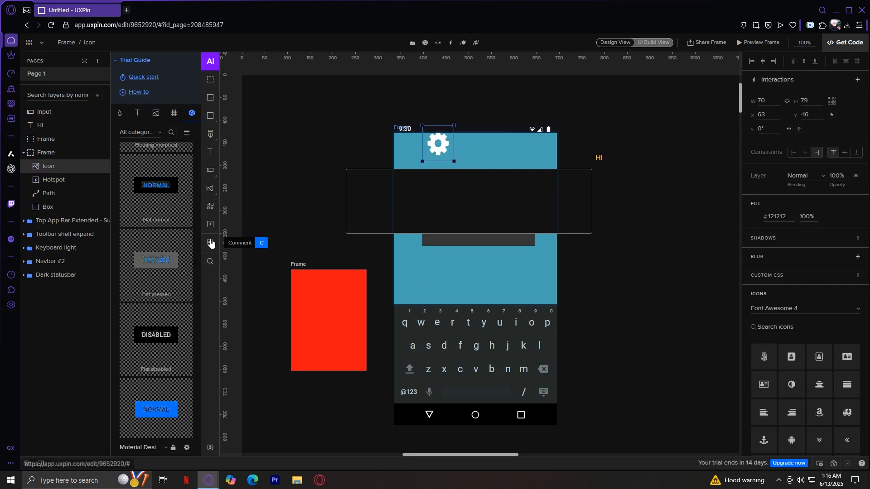
Step: Post the comment YELLOW on the input field and reopen its thread
{"action": "left_click", "coordinate": [211, 245]}
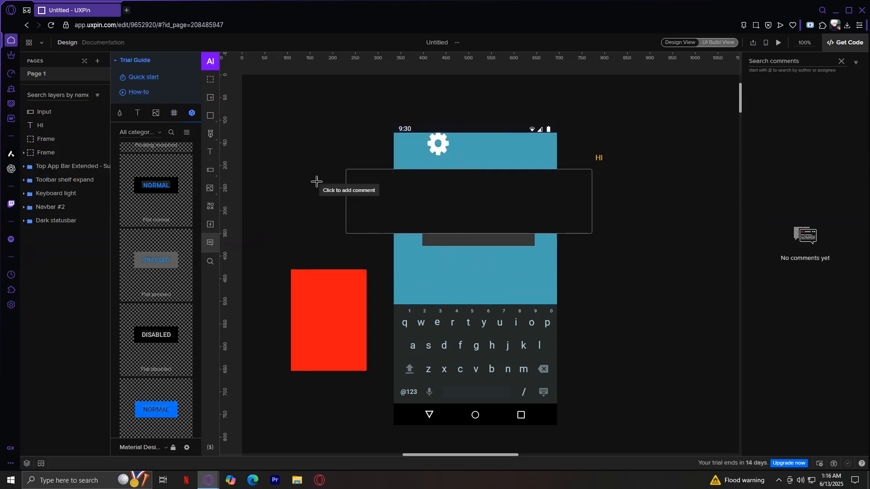
{"action": "left_click", "coordinate": [387, 210]}
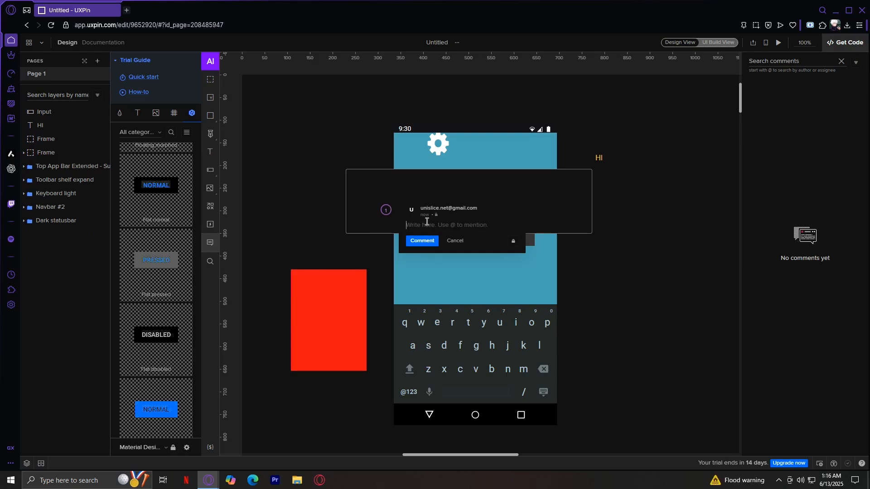
{"action": "type", "text": "YELLOW"}
{"action": "left_click", "coordinate": [431, 241]}
{"action": "left_click", "coordinate": [649, 248]}
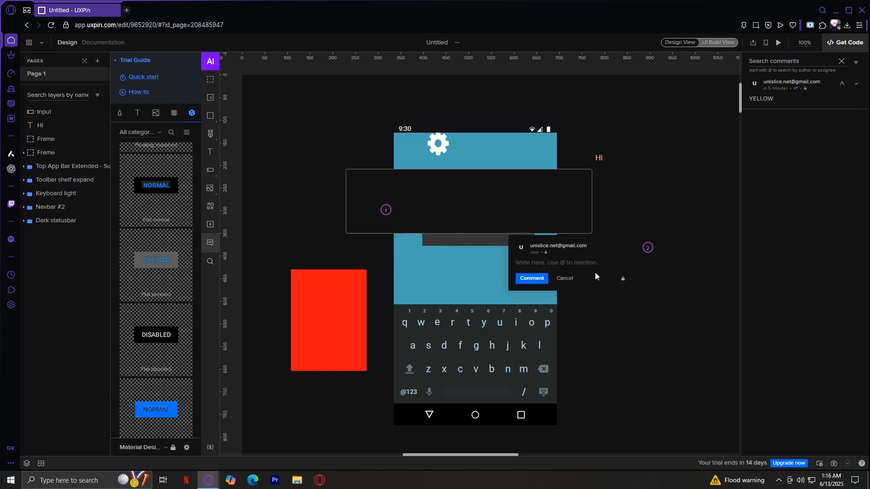
{"action": "left_click", "coordinate": [567, 279]}
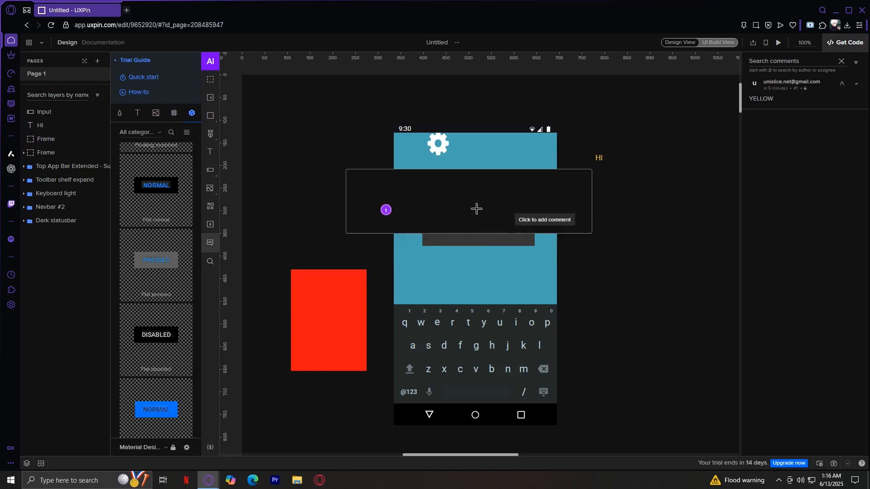
{"action": "left_click", "coordinate": [386, 211]}
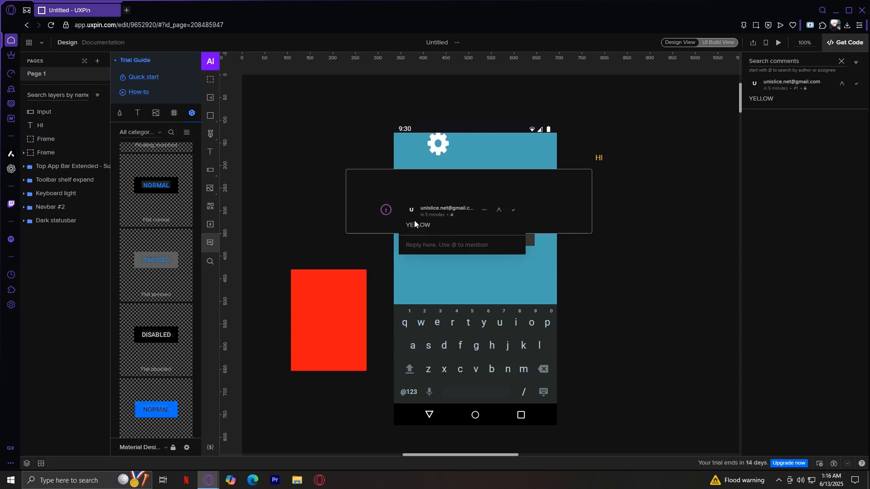
Step: Open the AI tool to examine it, close it again and leave the gear icon without a comment
{"action": "left_click", "coordinate": [210, 62]}
{"action": "left_click", "coordinate": [608, 153]}
{"action": "left_click", "coordinate": [598, 120]}
{"action": "left_click", "coordinate": [598, 122]}
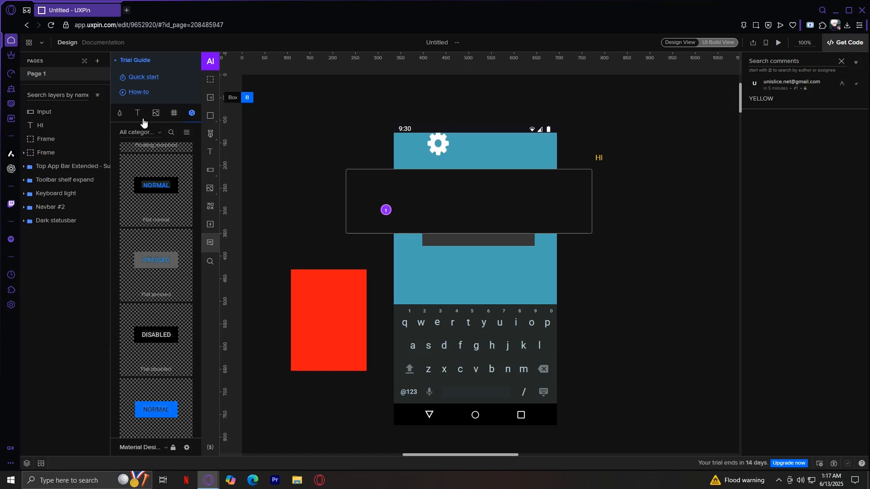
{"action": "left_click", "coordinate": [442, 136]}
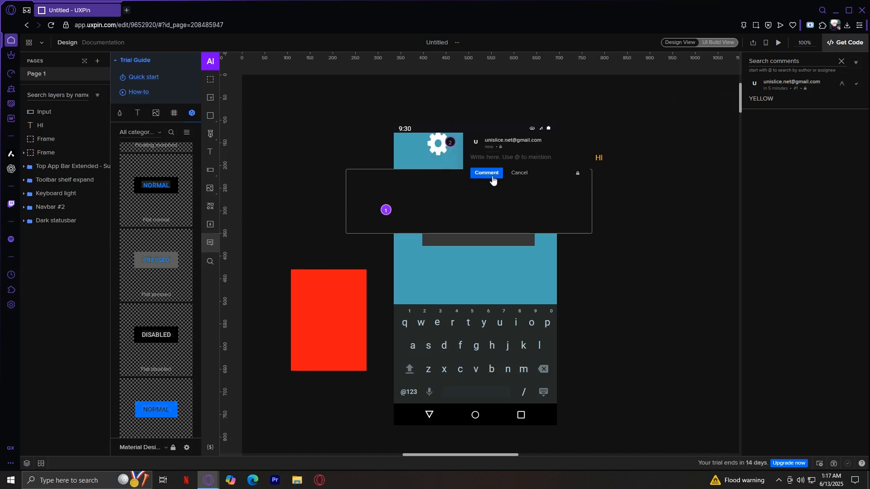
{"action": "left_click", "coordinate": [517, 173]}
Step: Draw a frame about 146 × 194 at about X 808, Y 433 and give it a 1 px border in #8C8C8C
{"action": "left_click", "coordinate": [209, 82]}
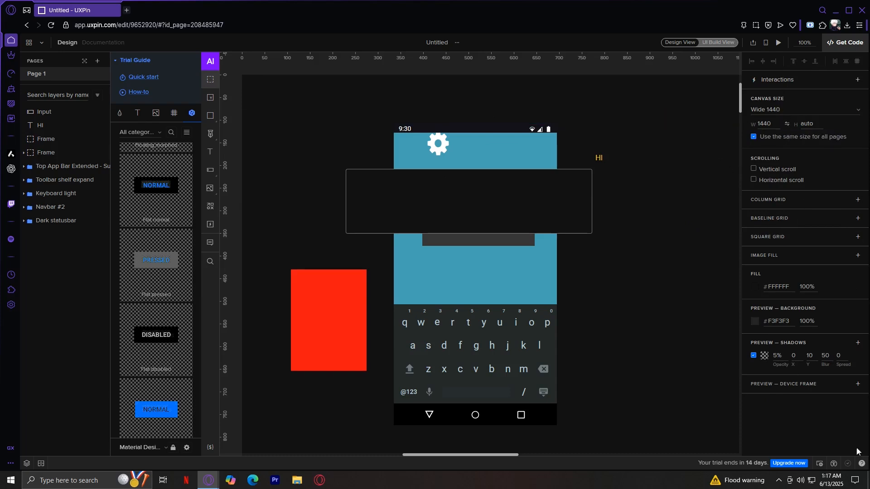
{"action": "left_click_drag", "start_coordinate": [608, 271], "coordinate": [674, 359]}
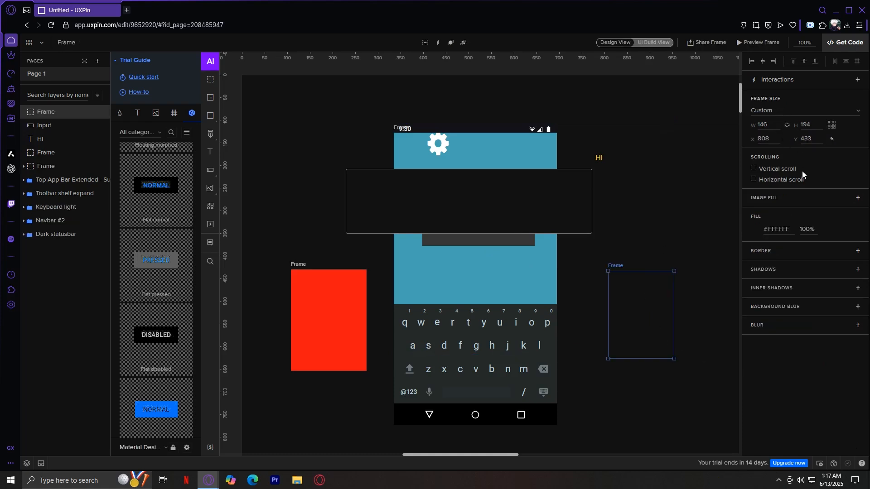
{"action": "left_click", "coordinate": [786, 252]}
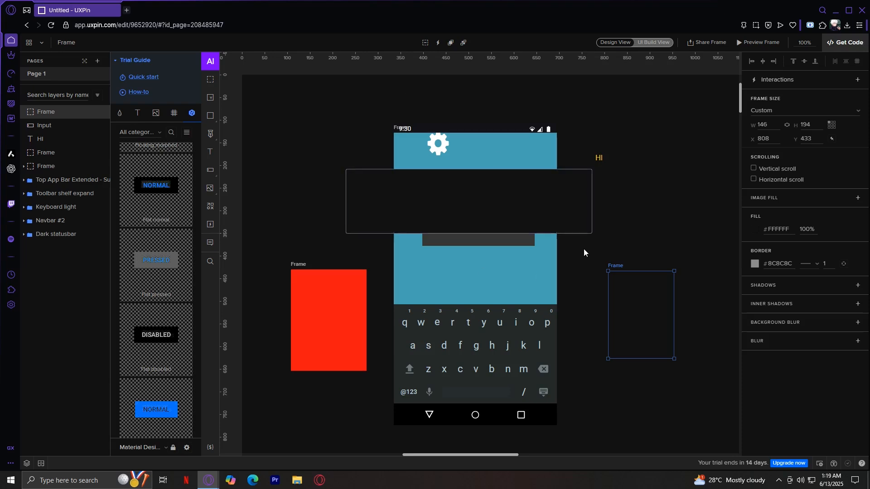
Step: Delete every element from the canvas
{"action": "left_click", "coordinate": [595, 258]}
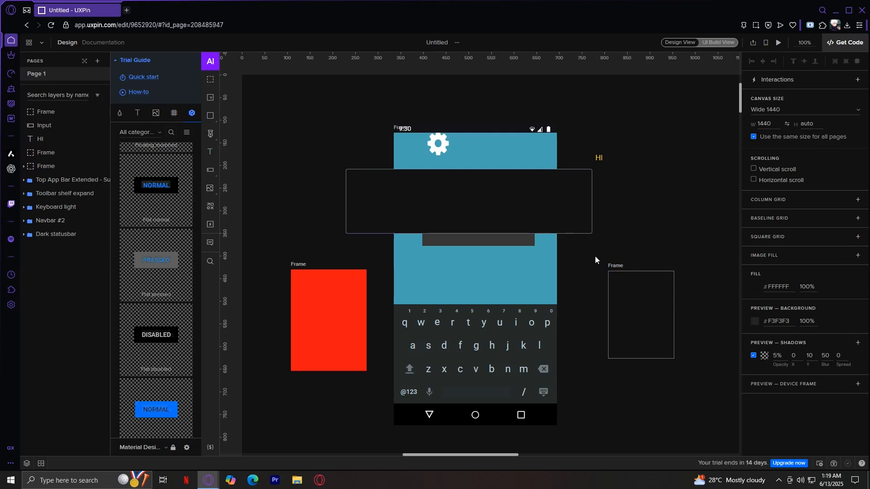
{"action": "key", "text": "ctrl+a"}
{"action": "key", "text": "Delete"}
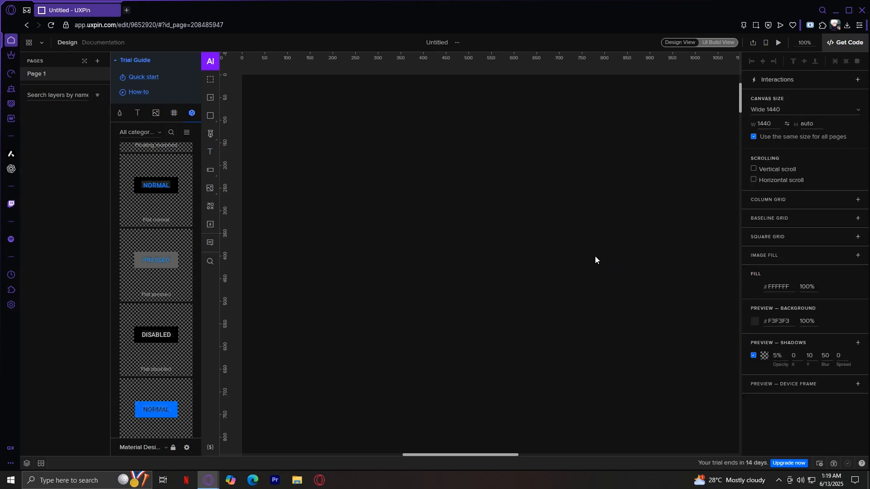